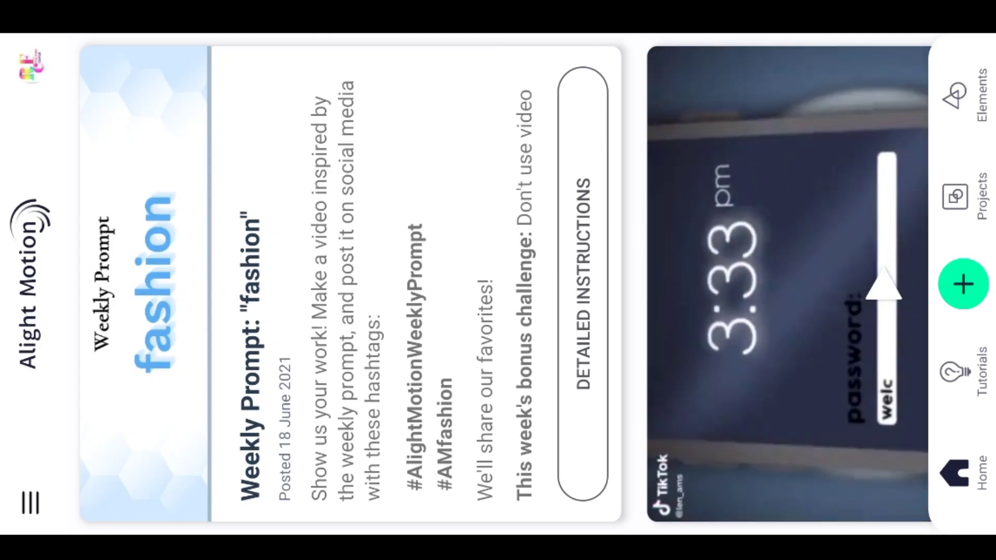
# Step: Open the 'song Beat mark rcf' project from Projects and scrub through its timeline
pyautogui.click(955, 197)
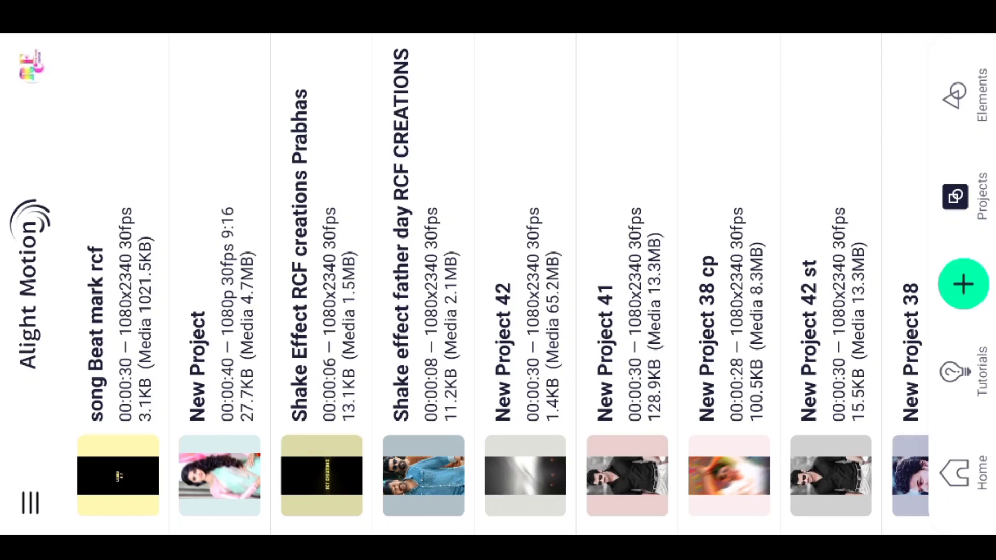
pyautogui.click(122, 179)
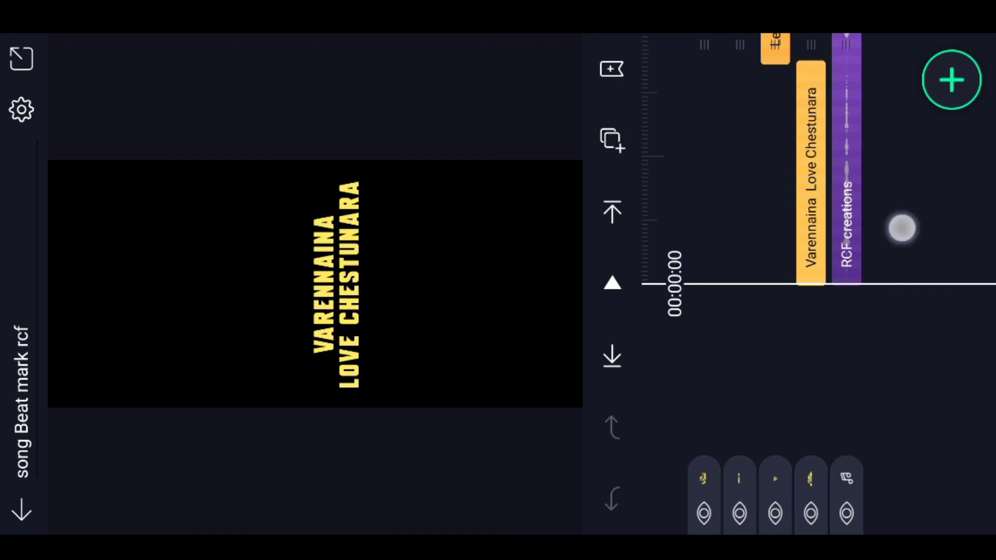
pyautogui.moveTo(902, 228)
pyautogui.mouseDown()
pyautogui.moveTo(900, 392)
pyautogui.moveTo(890, 165)
pyautogui.mouseUp()
pyautogui.moveTo(902, 265)
pyautogui.mouseDown()
pyautogui.moveTo(929, 423)
pyautogui.moveTo(886, 354)
pyautogui.moveTo(902, 73)
pyautogui.mouseUp()
pyautogui.moveTo(929, 346)
pyautogui.mouseDown()
pyautogui.moveTo(892, 383)
pyautogui.moveTo(841, 335)
pyautogui.moveTo(839, 366)
pyautogui.mouseUp()
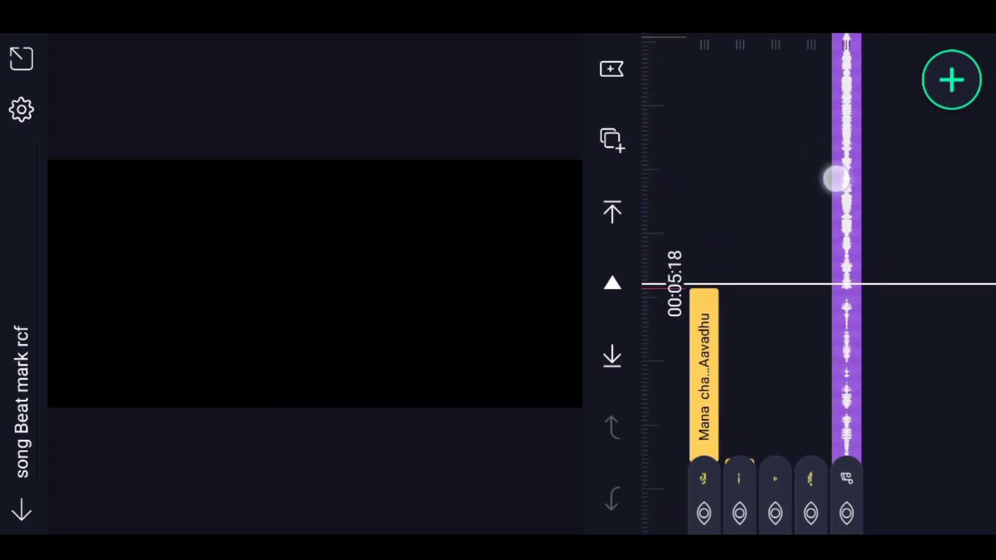
# Step: Add the laughing white-shirt photo, set it to Fill Screen, and trim it at the playhead
pyautogui.click(951, 80)
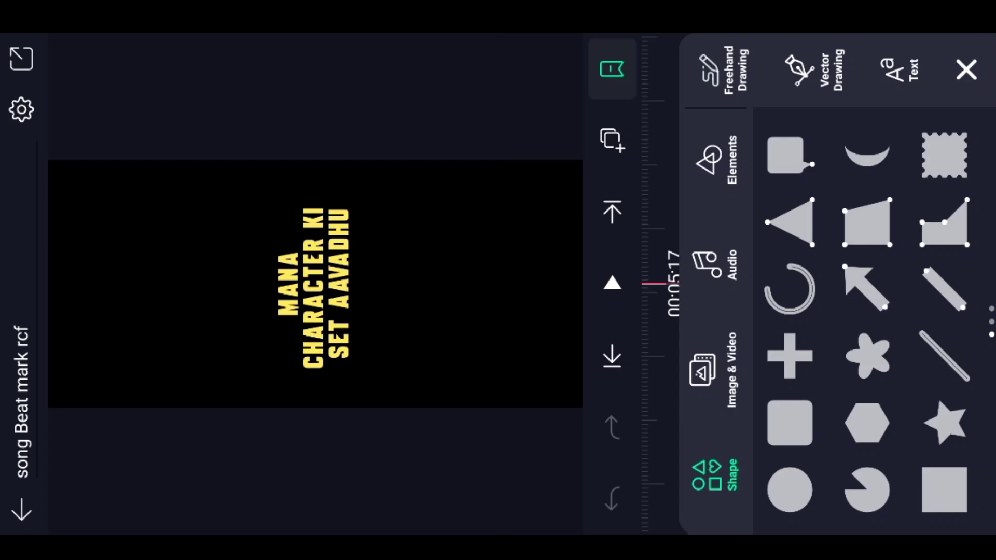
pyautogui.click(708, 370)
pyautogui.scroll(-10, 876, 320)
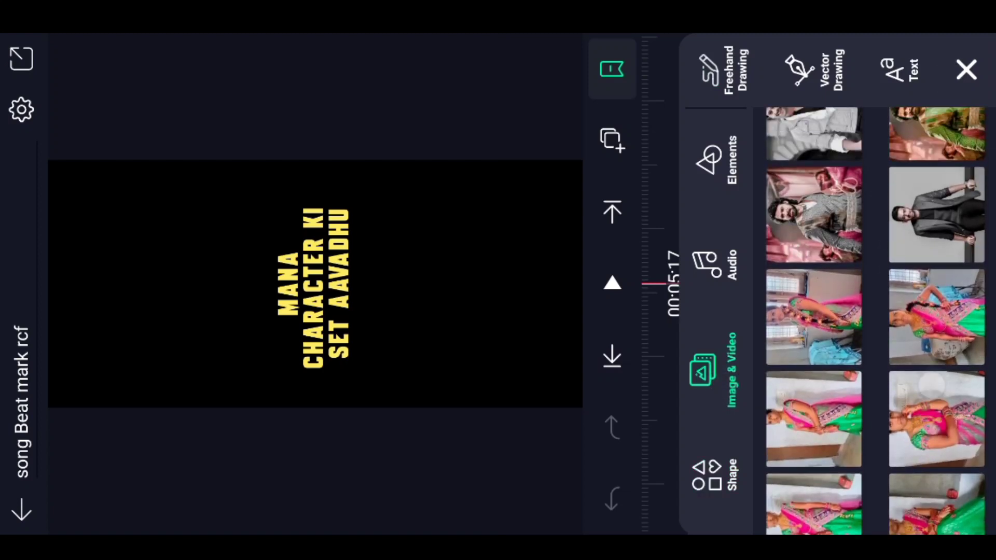
pyautogui.scroll(3, 898, 363)
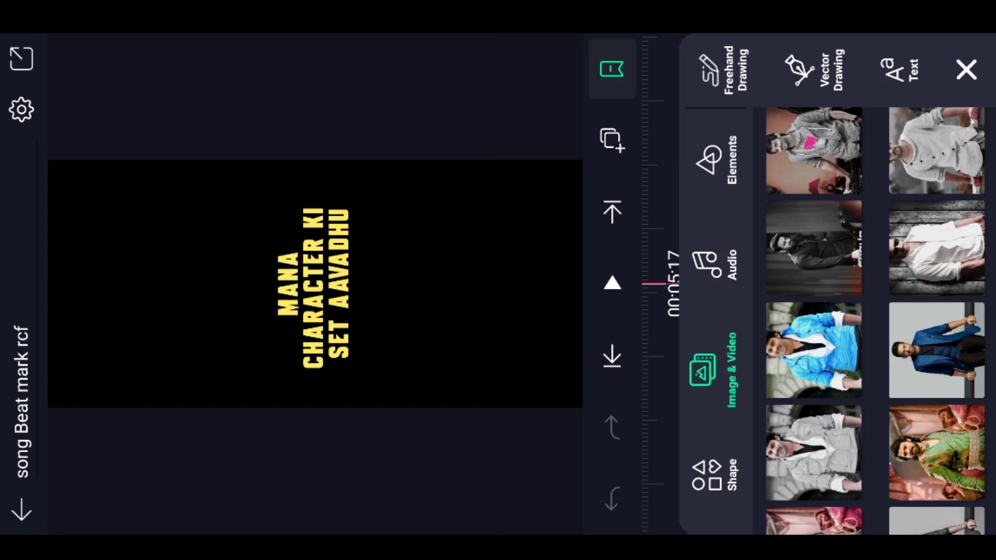
pyautogui.scroll(-3, 884, 224)
pyautogui.scroll(-3, 883, 224)
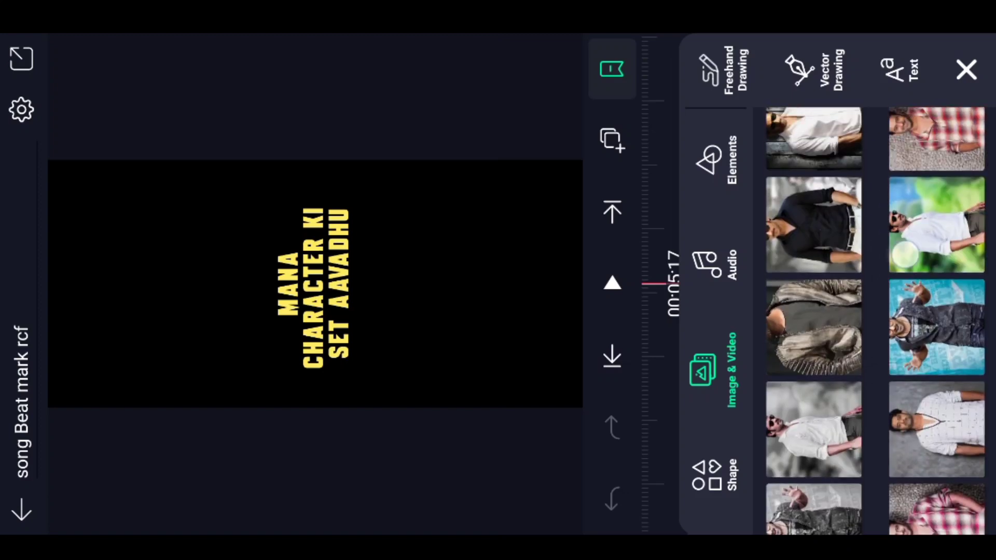
pyautogui.scroll(-3, 884, 224)
pyautogui.scroll(-3, 884, 224)
pyautogui.scroll(-1, 884, 224)
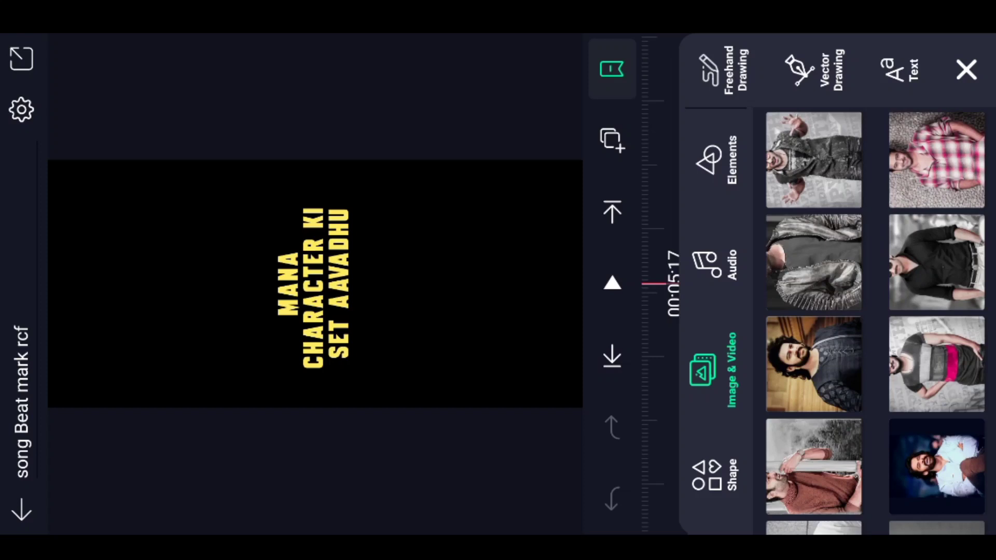
pyautogui.click(926, 440)
pyautogui.click(21, 58)
pyautogui.click(277, 257)
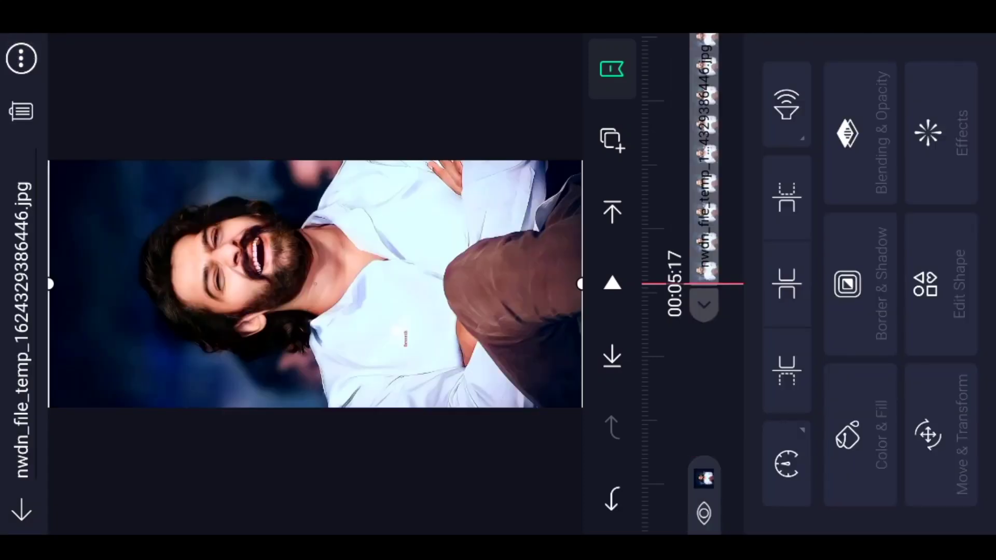
pyautogui.moveTo(693, 187); pyautogui.dragTo(731, 423)
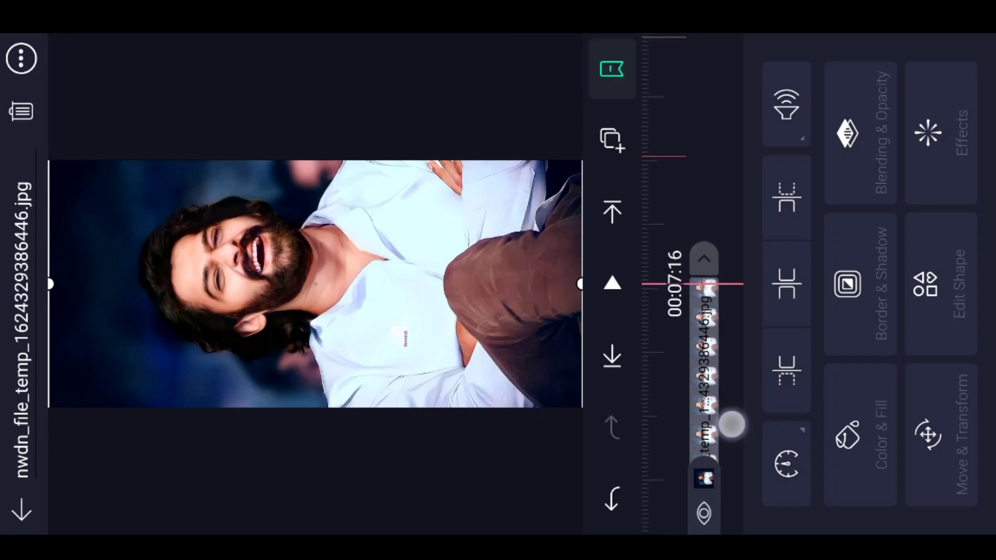
pyautogui.click(775, 204)
# Step: Add the bearded man's photo as a second Fill Screen layer
pyautogui.click(943, 76)
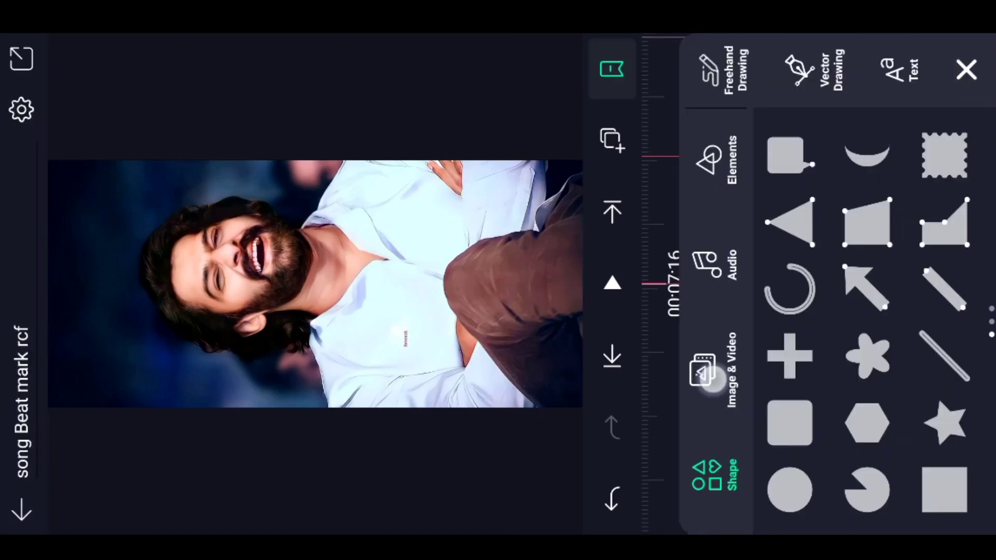
pyautogui.click(714, 380)
pyautogui.click(801, 358)
pyautogui.click(21, 58)
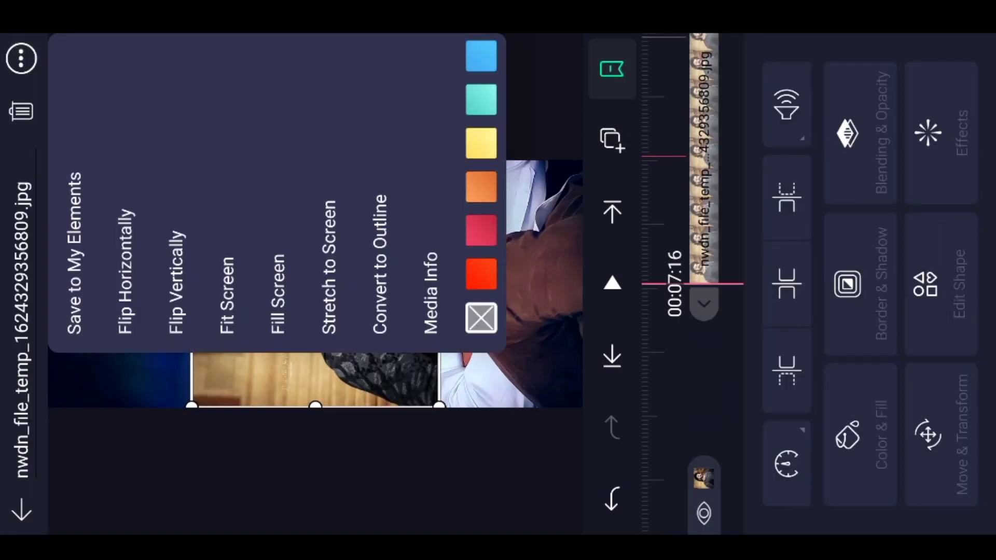
pyautogui.click(278, 265)
pyautogui.click(306, 96)
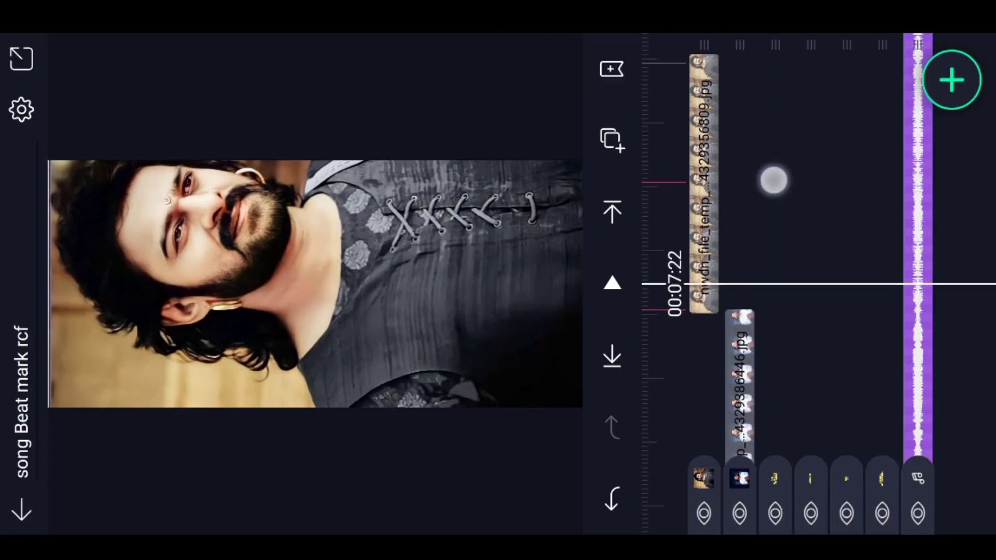
# Step: Lay out about eight photo layers end to end along the beat marks
pyautogui.moveTo(774, 180); pyautogui.dragTo(784, 265)
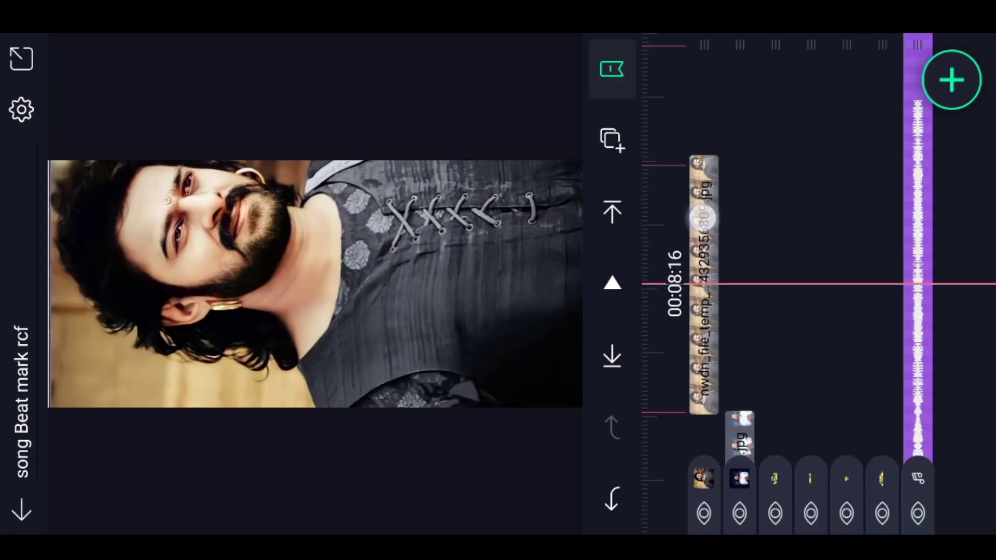
pyautogui.click(702, 218)
pyautogui.moveTo(856, 482)
pyautogui.mouseDown()
pyautogui.moveTo(880, 378)
pyautogui.moveTo(834, 153)
pyautogui.mouseUp()
pyautogui.moveTo(840, 216)
pyautogui.mouseDown()
pyautogui.moveTo(839, 134)
pyautogui.moveTo(845, 213)
pyautogui.moveTo(845, 146)
pyautogui.moveTo(848, 214)
pyautogui.moveTo(852, 205)
pyautogui.mouseUp()
pyautogui.moveTo(848, 301)
pyautogui.mouseDown()
pyautogui.moveTo(833, 171)
pyautogui.moveTo(838, 198)
pyautogui.moveTo(848, 78)
pyautogui.moveTo(856, 193)
pyautogui.moveTo(894, 156)
pyautogui.moveTo(874, 77)
pyautogui.mouseUp()
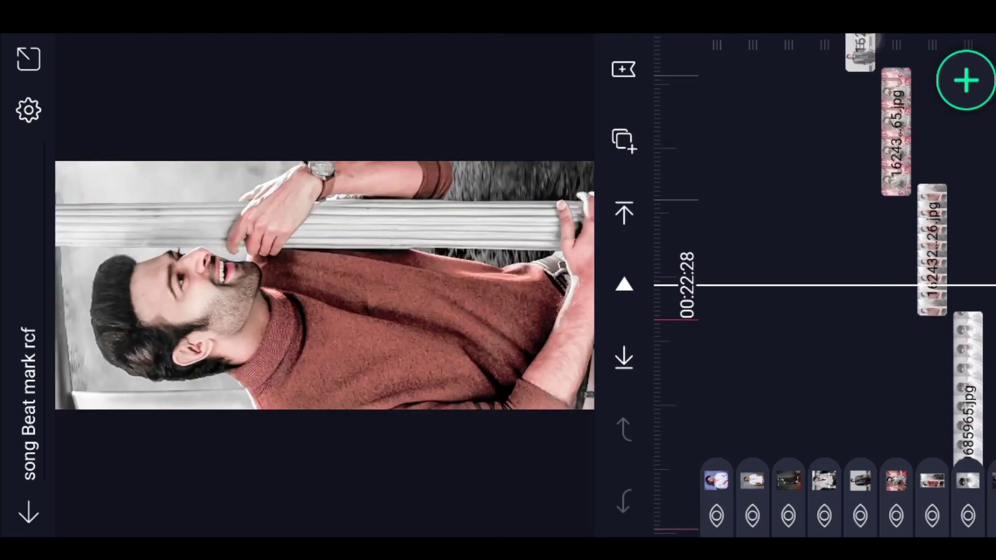
pyautogui.moveTo(853, 213); pyautogui.dragTo(853, 31)
pyautogui.moveTo(817, 216)
pyautogui.mouseDown()
pyautogui.moveTo(810, 106)
pyautogui.moveTo(852, 132)
pyautogui.mouseUp()
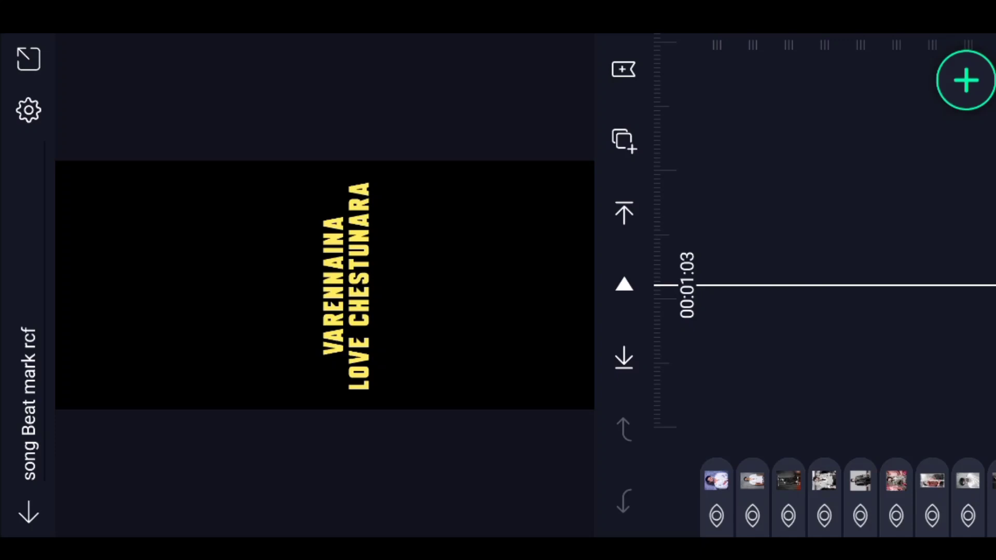
# Step: Scrub the song Beat mark rcf timeline, then close the project
pyautogui.moveTo(865, 175)
pyautogui.mouseDown()
pyautogui.moveTo(829, 195)
pyautogui.moveTo(830, 48)
pyautogui.mouseUp()
pyautogui.click(870, 181)
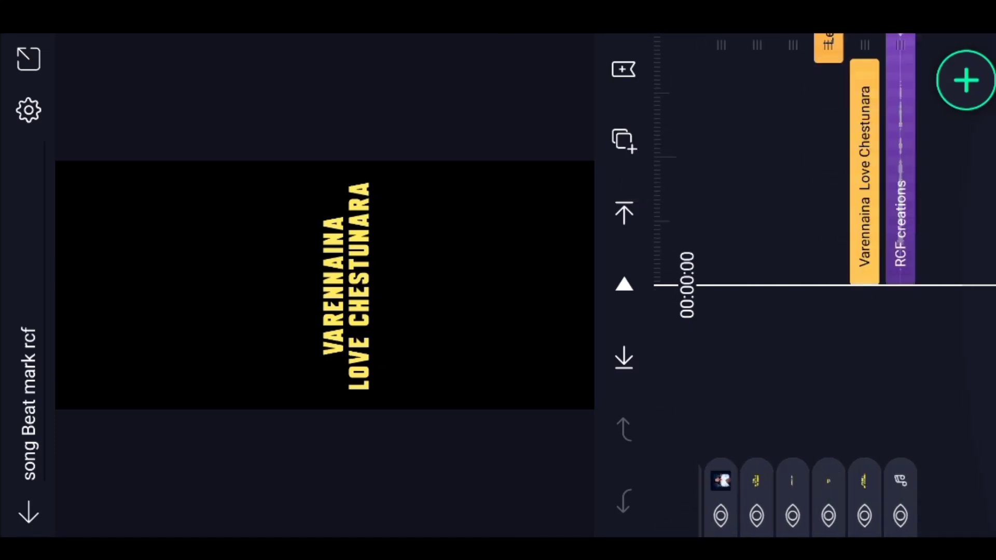
pyautogui.moveTo(927, 207); pyautogui.dragTo(920, 360)
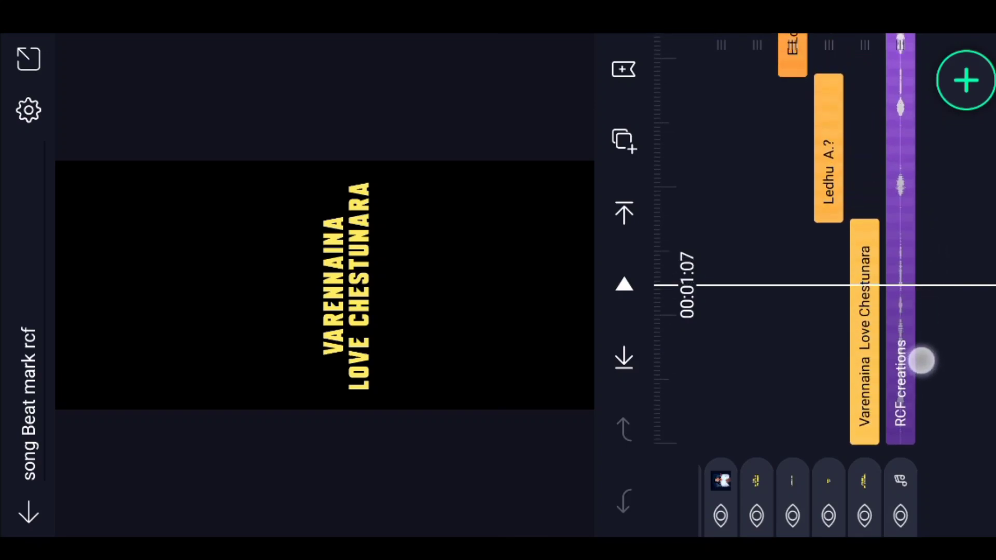
pyautogui.moveTo(872, 140)
pyautogui.mouseDown()
pyautogui.moveTo(889, 341)
pyautogui.moveTo(890, 117)
pyautogui.mouseUp()
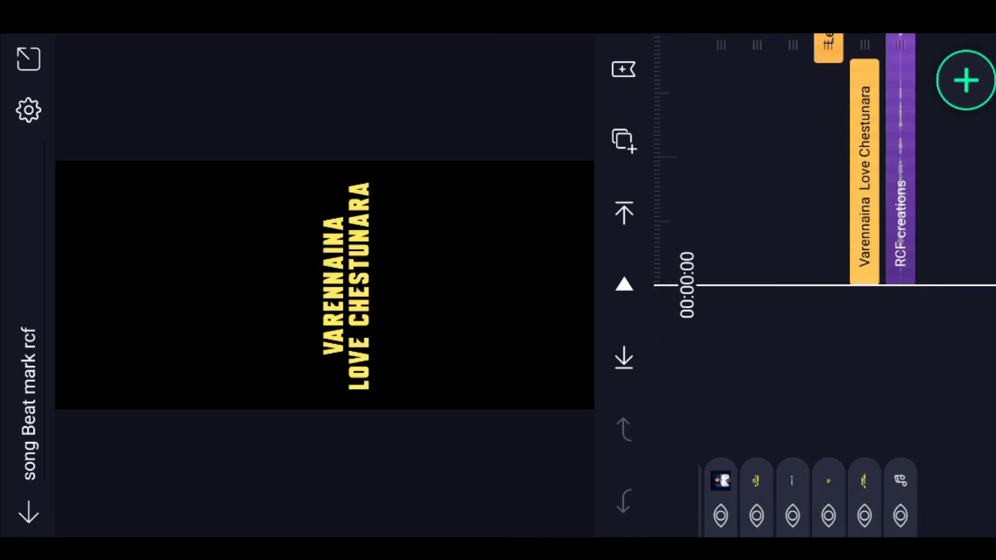
pyautogui.click(28, 59)
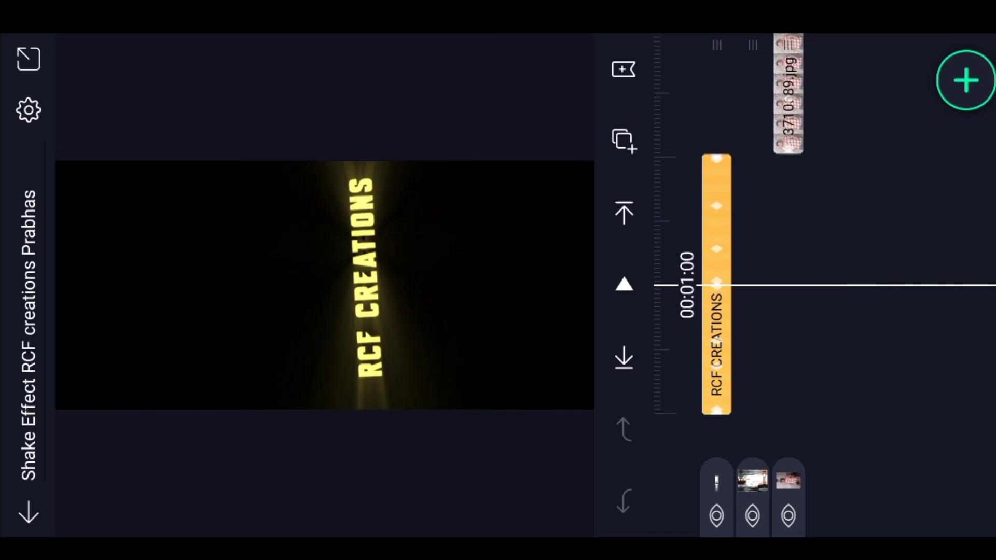
# Step: Copy the RCF CREATIONS title's effects in the Shake Effect RCF creations Prabhas project
pyautogui.moveTo(851, 184)
pyautogui.mouseDown()
pyautogui.moveTo(845, 398)
pyautogui.moveTo(820, 74)
pyautogui.mouseUp()
pyautogui.moveTo(807, 187); pyautogui.dragTo(807, 236)
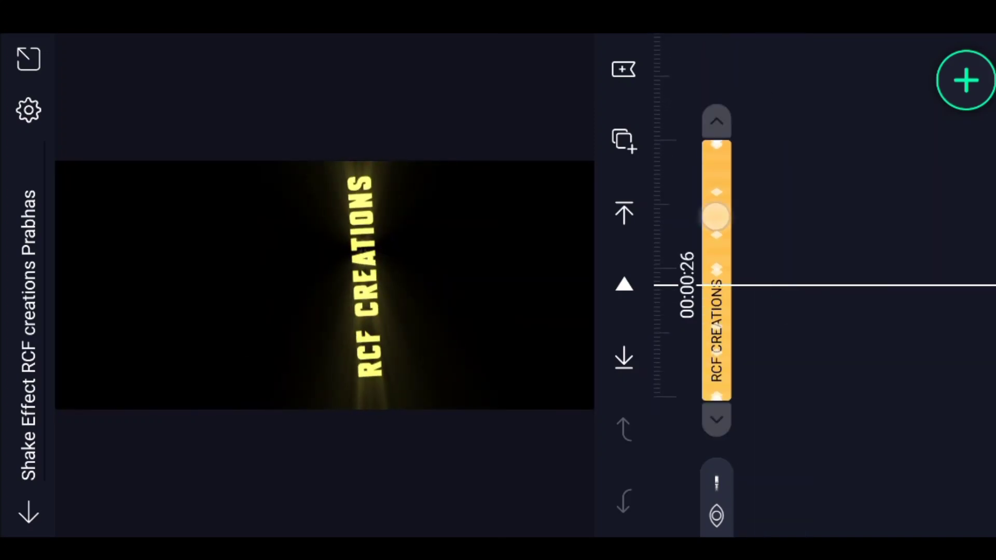
pyautogui.click(943, 136)
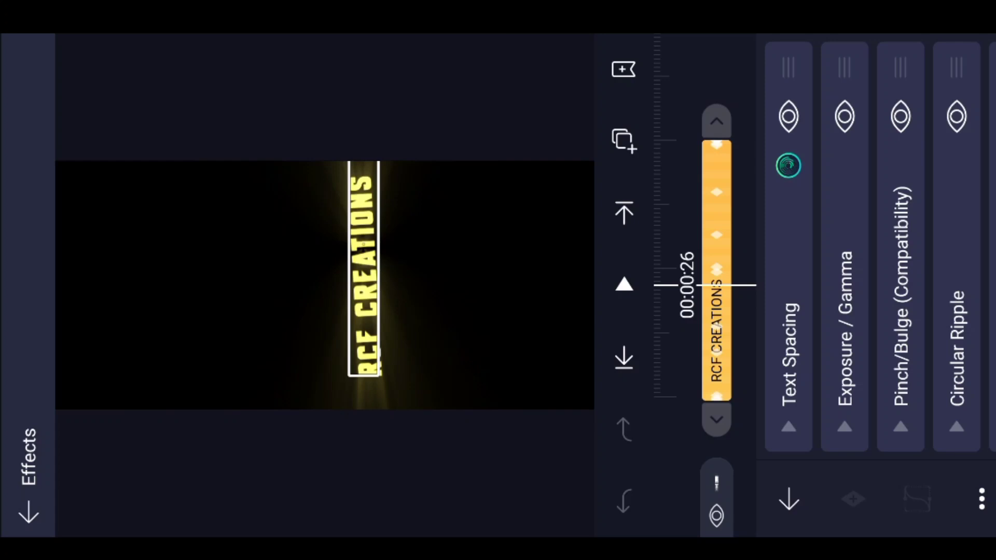
pyautogui.click(982, 498)
pyautogui.click(868, 438)
pyautogui.click(29, 511)
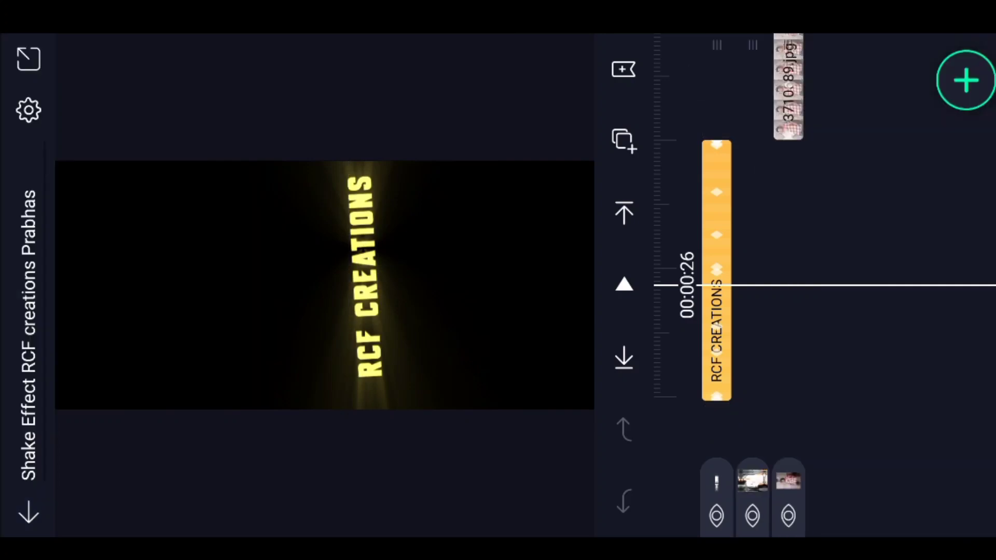
pyautogui.moveTo(878, 260)
pyautogui.mouseDown()
pyautogui.moveTo(874, 164)
pyautogui.moveTo(880, 288)
pyautogui.mouseUp()
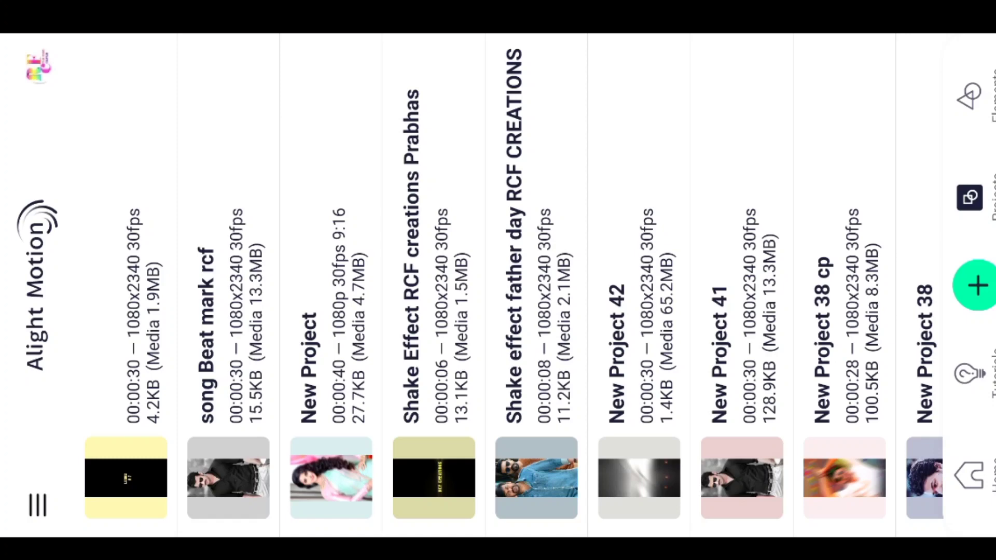
# Step: Open 'song Beat mark rcf' and paste the effects onto the Varennaina Love Chestunara title
pyautogui.click(228, 477)
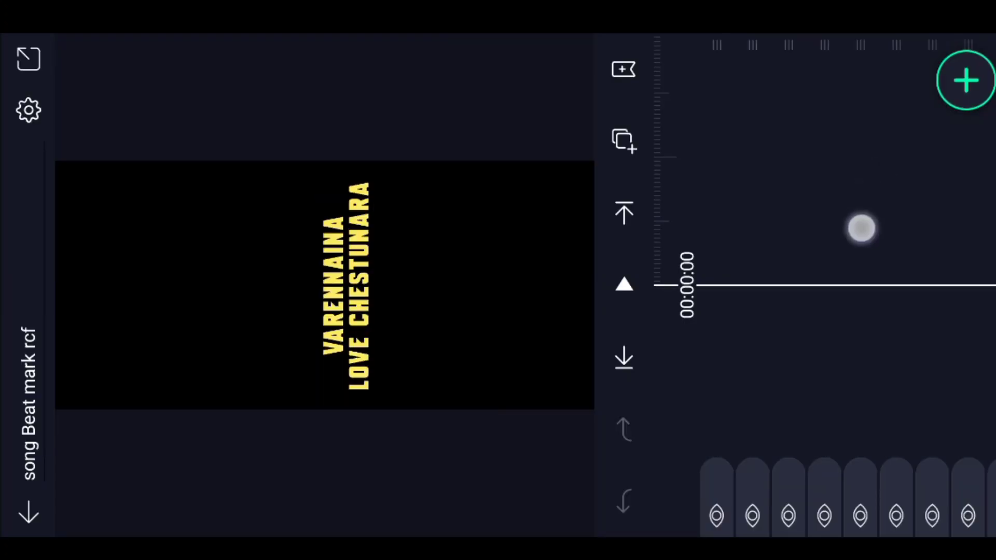
pyautogui.moveTo(862, 228); pyautogui.dragTo(803, 209)
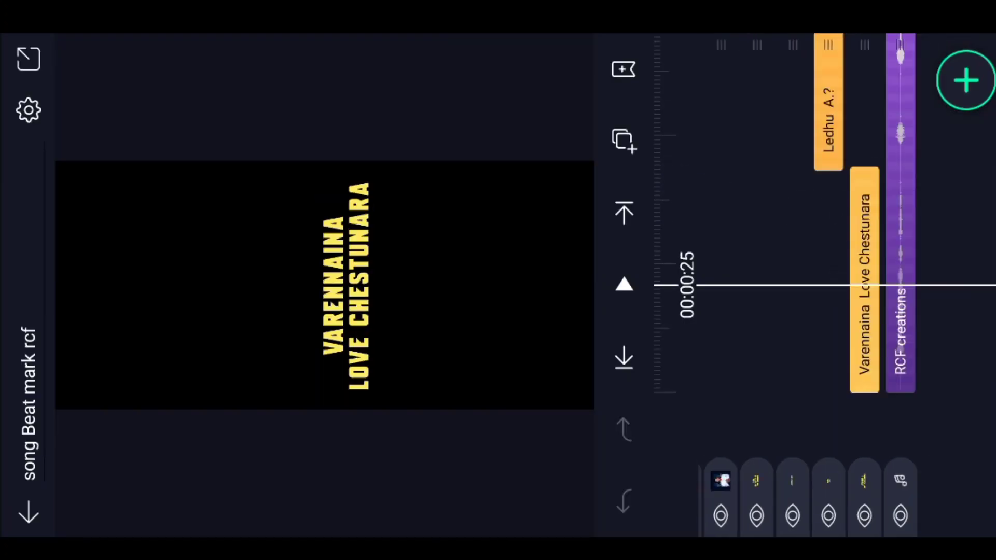
pyautogui.click(860, 241)
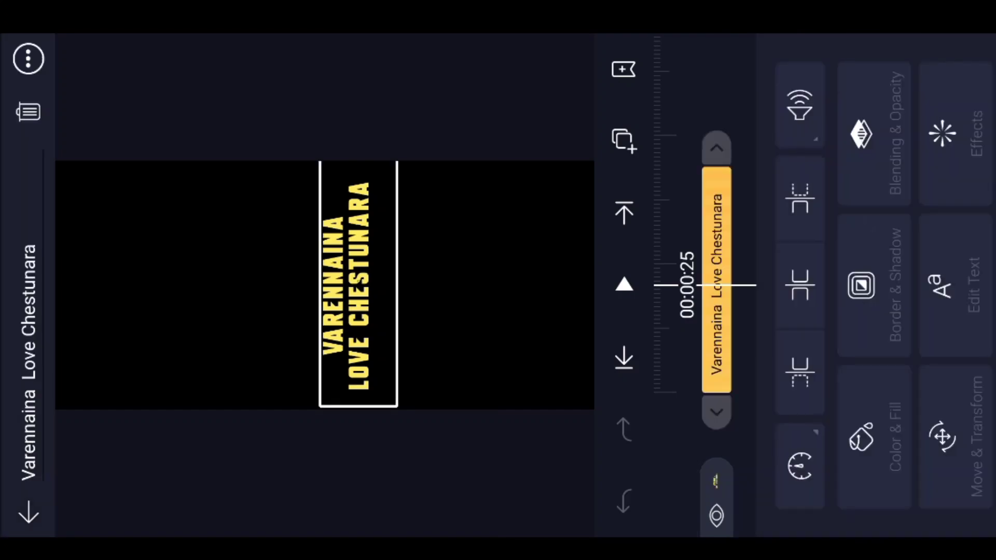
pyautogui.click(941, 134)
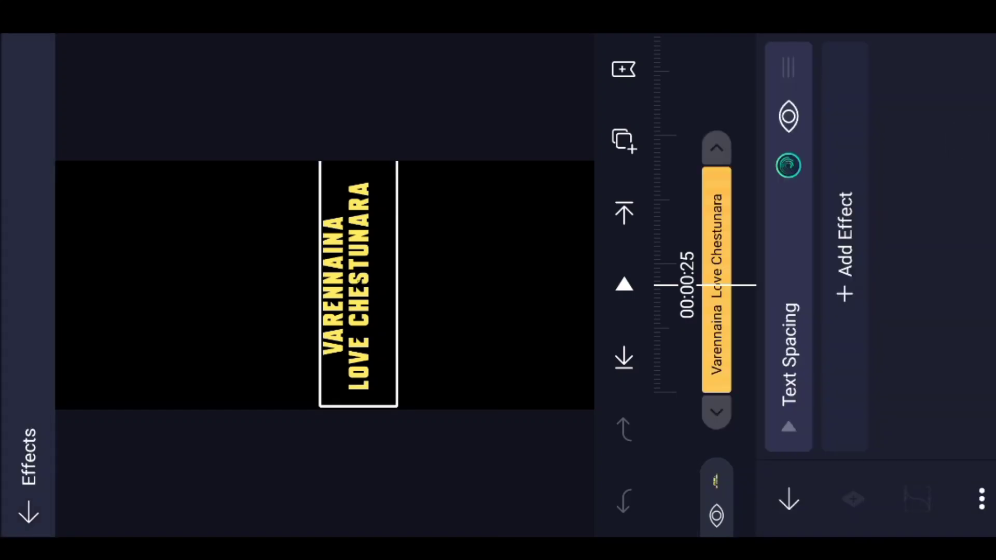
pyautogui.click(982, 498)
pyautogui.click(923, 444)
pyautogui.click(716, 93)
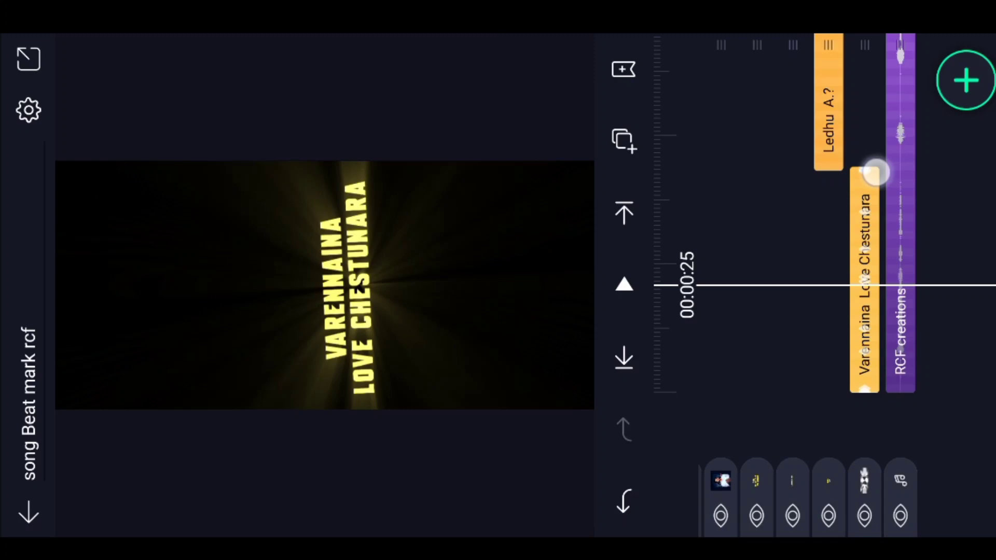
# Step: Paste the copied effects onto the Ledhu A.? title clip
pyautogui.moveTo(878, 167); pyautogui.dragTo(864, 325)
pyautogui.click(828, 249)
pyautogui.click(966, 121)
pyautogui.click(978, 500)
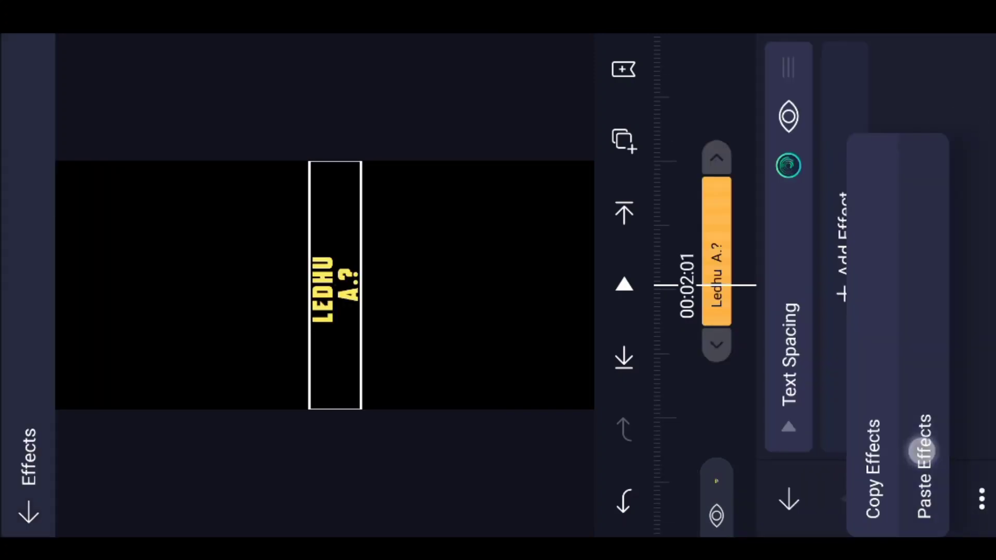
pyautogui.click(923, 445)
# Step: Paste the copied effects onto the E Loveu Givu title clip
pyautogui.moveTo(845, 194); pyautogui.dragTo(845, 319)
pyautogui.click(793, 249)
pyautogui.click(941, 134)
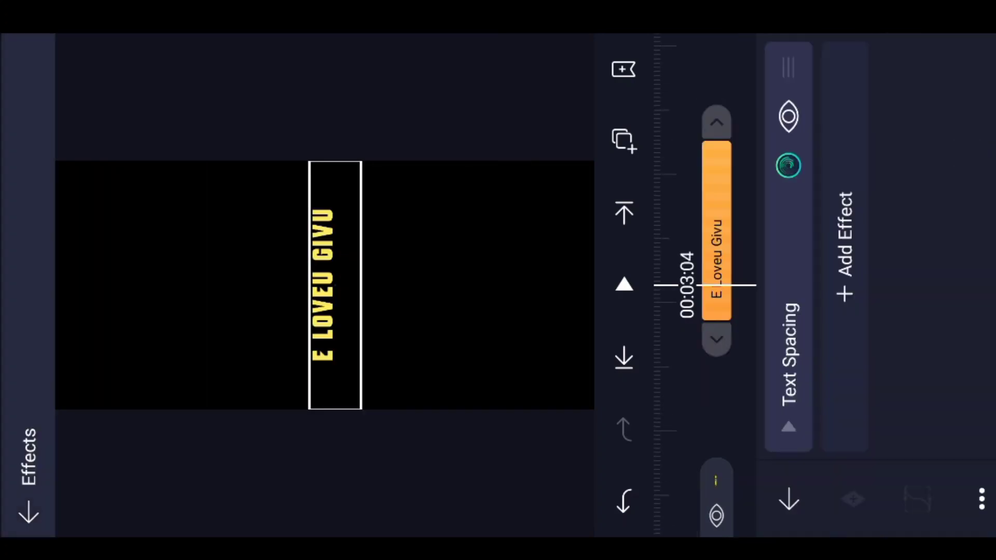
pyautogui.click(981, 498)
pyautogui.click(910, 431)
pyautogui.click(694, 90)
pyautogui.moveTo(846, 303); pyautogui.dragTo(856, 345)
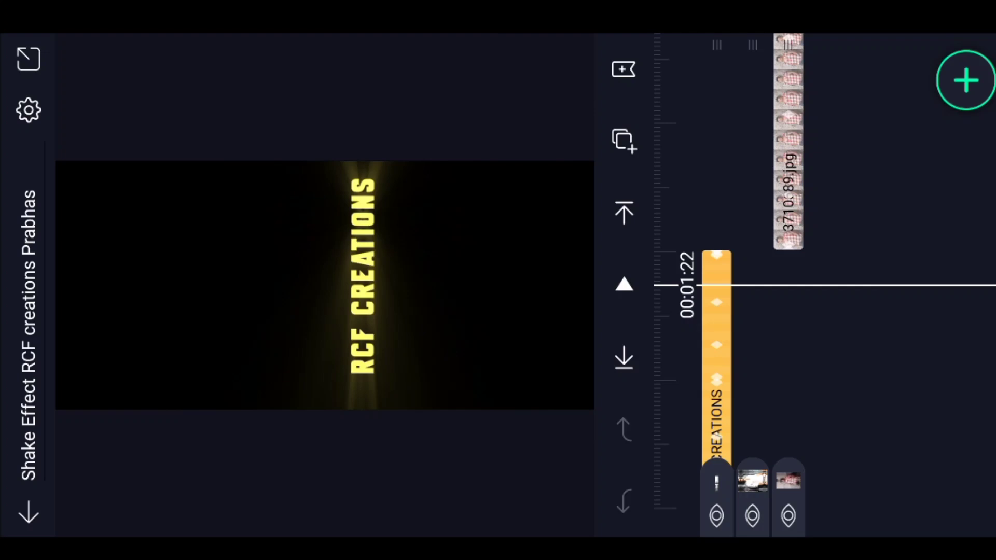
# Step: Move the timeline to a later photo, then exit the Shake Effect project to the project list
pyautogui.moveTo(879, 200)
pyautogui.mouseDown()
pyautogui.moveTo(874, 326)
pyautogui.moveTo(862, 291)
pyautogui.moveTo(846, 467)
pyautogui.moveTo(825, 357)
pyautogui.moveTo(825, 148)
pyautogui.moveTo(838, 359)
pyautogui.mouseUp()
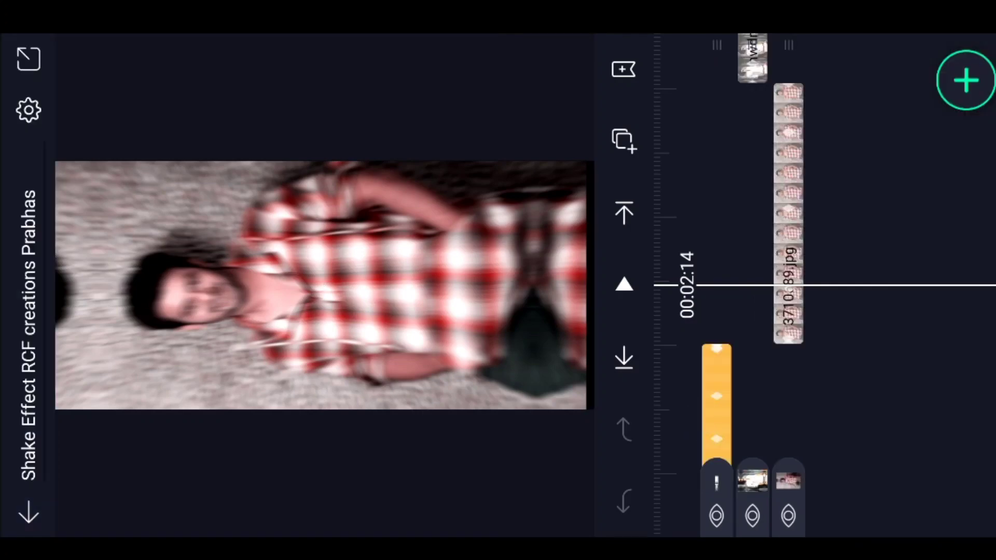
pyautogui.press('Escape')
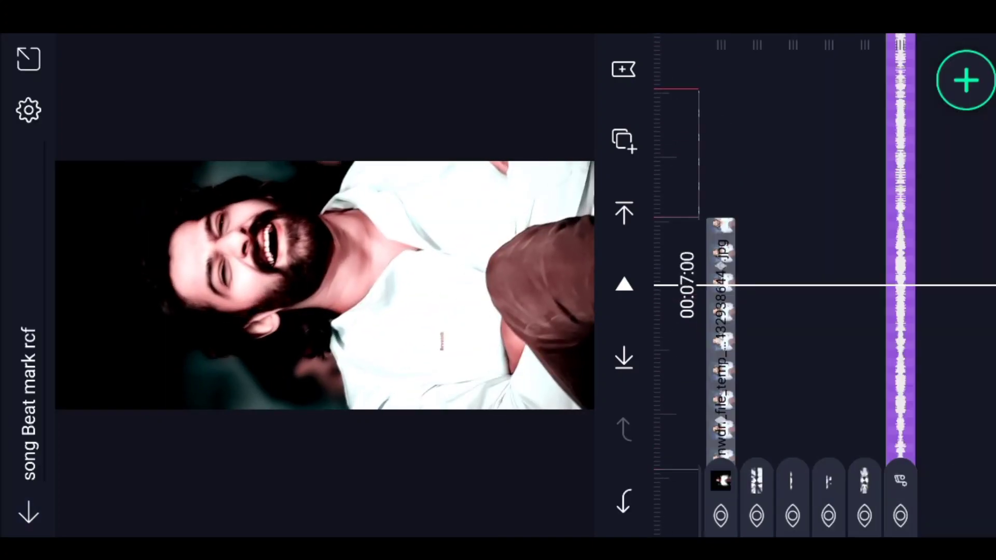
# Step: Scroll to 00:21:01 and paste the shake effects onto photo 1624329685965.jpg
pyautogui.moveTo(778, 160); pyautogui.dragTo(800, 332)
pyautogui.moveTo(765, 248); pyautogui.dragTo(779, 296)
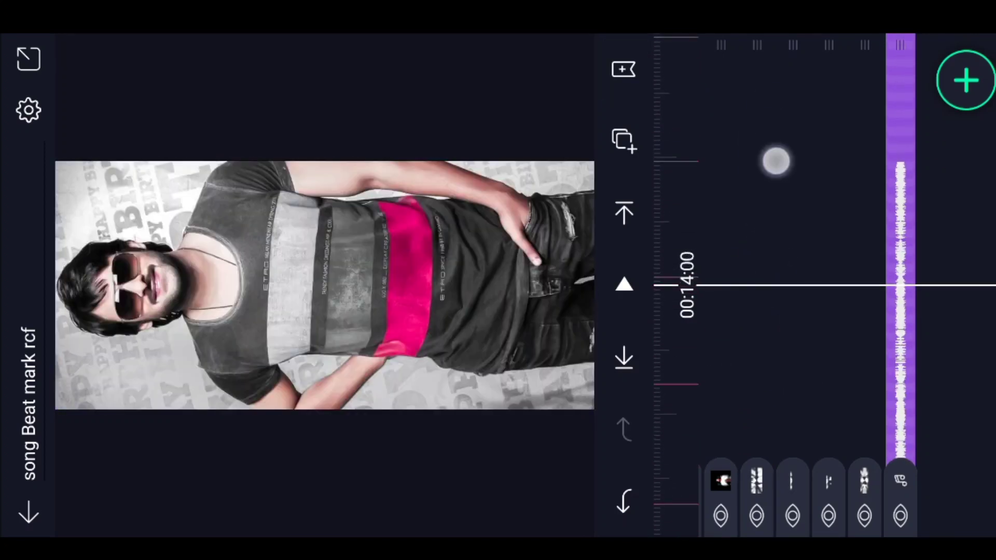
pyautogui.moveTo(776, 161)
pyautogui.mouseDown()
pyautogui.moveTo(800, 279)
pyautogui.moveTo(786, 304)
pyautogui.mouseUp()
pyautogui.moveTo(790, 217); pyautogui.dragTo(807, 281)
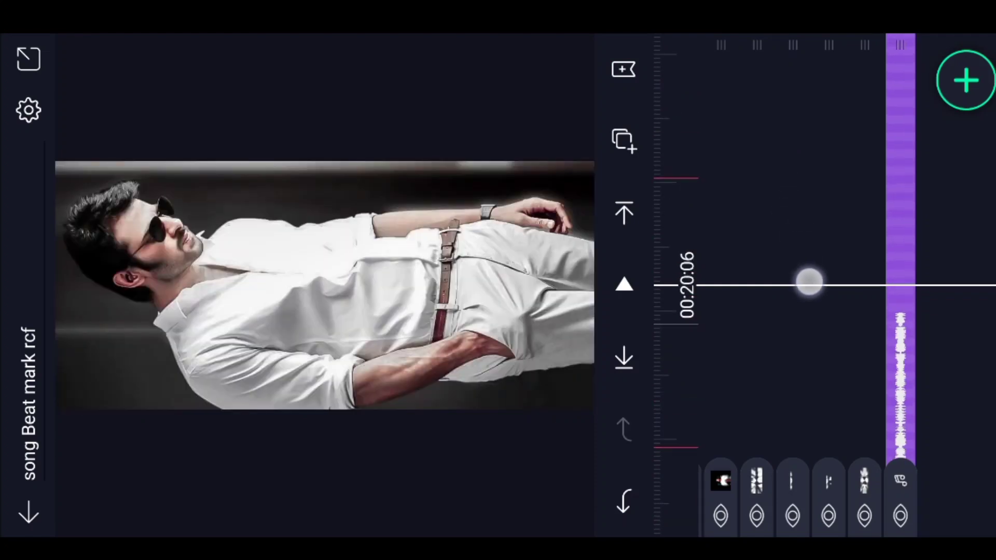
pyautogui.moveTo(771, 160); pyautogui.dragTo(794, 255)
pyautogui.moveTo(767, 147)
pyautogui.mouseDown()
pyautogui.moveTo(772, 156)
pyautogui.moveTo(950, 129)
pyautogui.mouseUp()
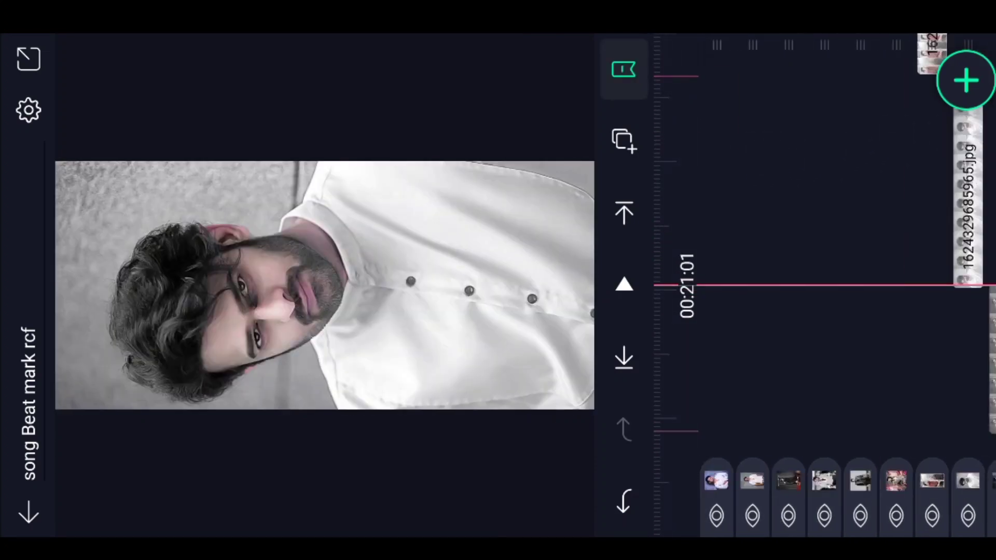
pyautogui.moveTo(809, 168); pyautogui.dragTo(677, 149)
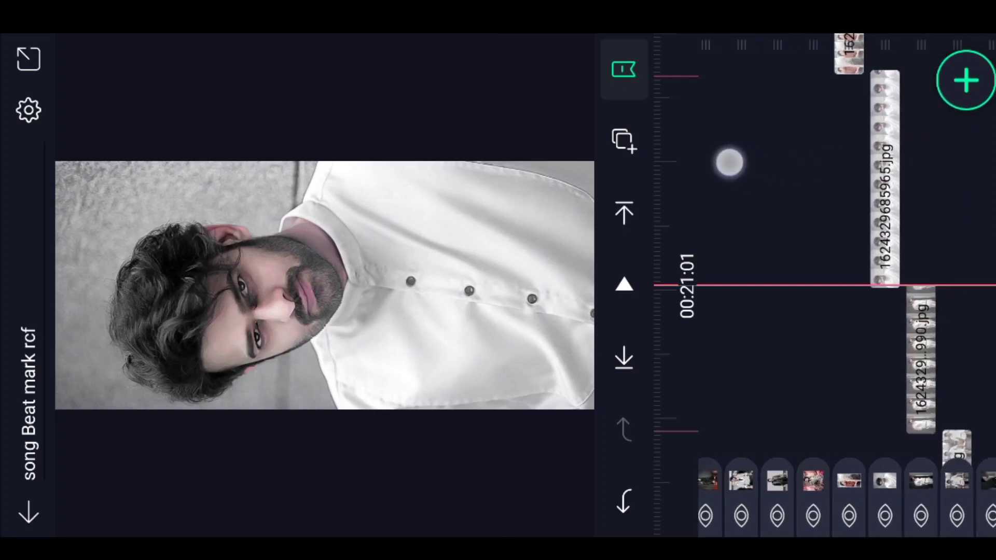
pyautogui.click(820, 179)
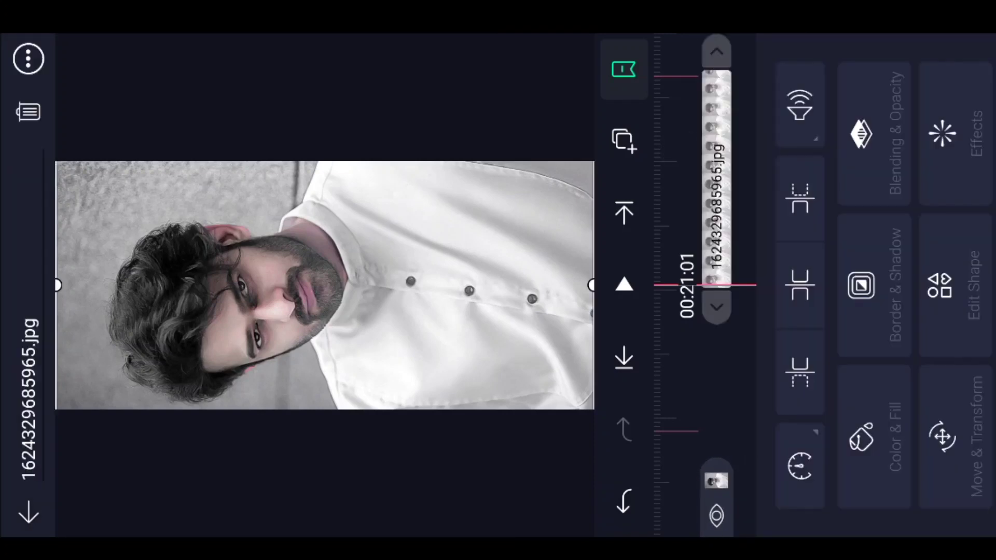
pyautogui.click(950, 134)
pyautogui.click(982, 498)
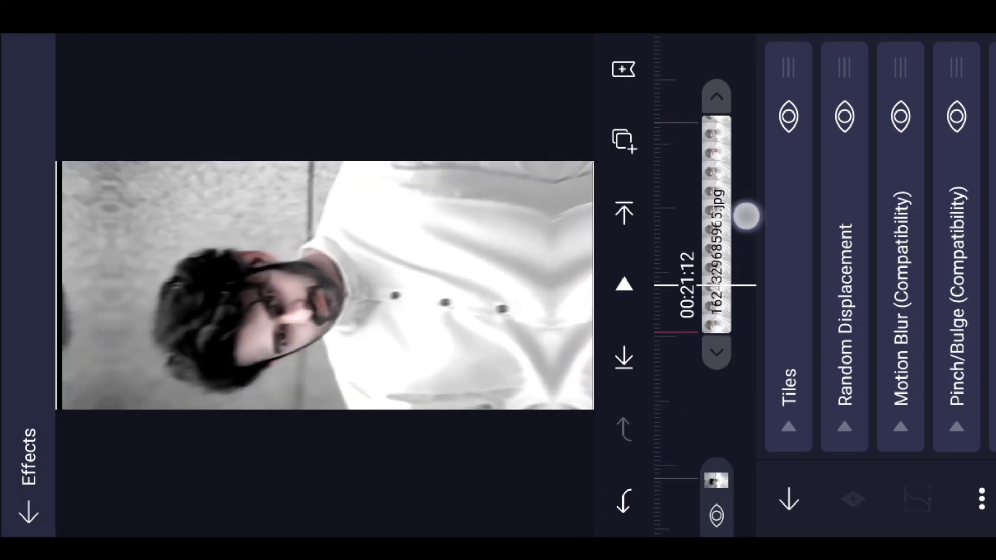
pyautogui.click(29, 512)
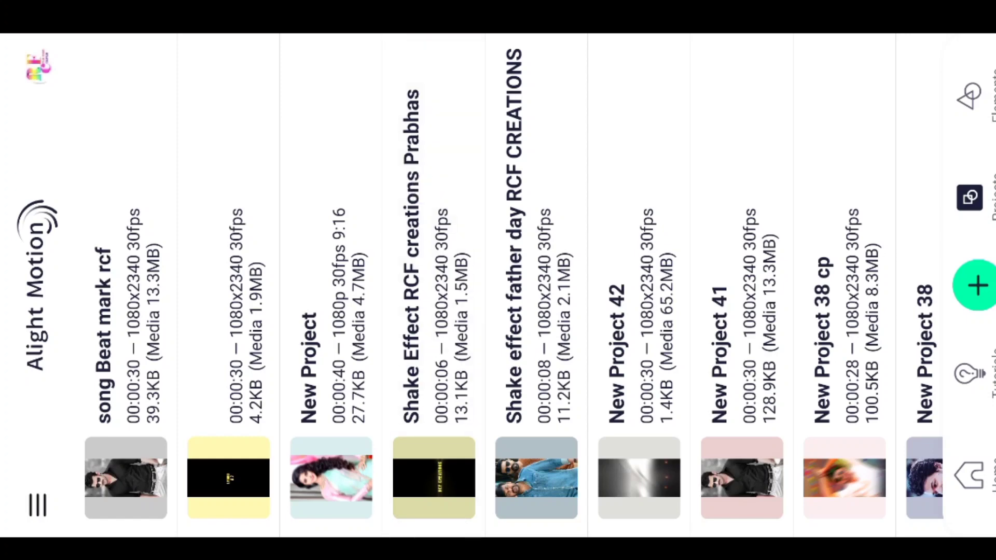
# Step: Copy the top photo clip's shake effects in the Shake Effect RCF creations Prabhas project
pyautogui.click(433, 312)
pyautogui.moveTo(832, 211); pyautogui.dragTo(858, 328)
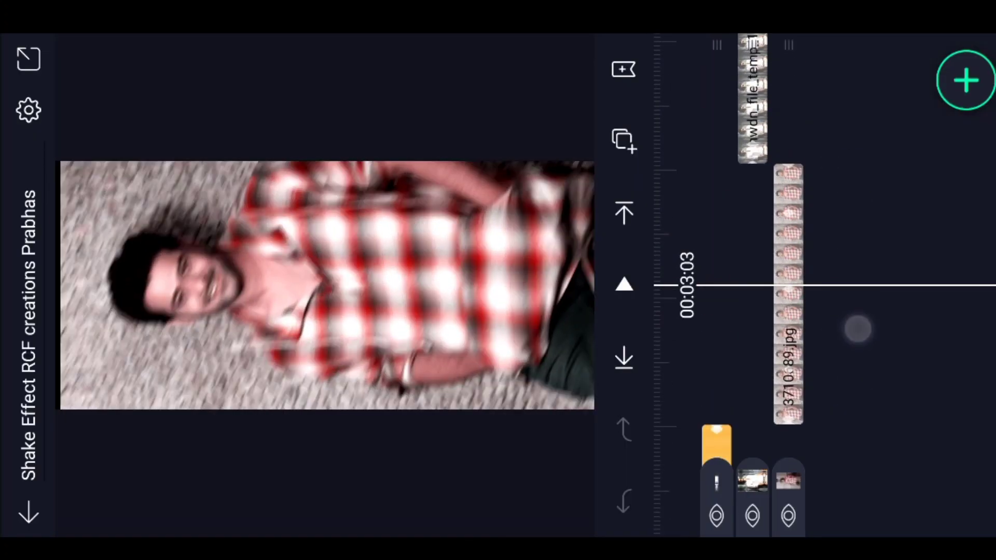
pyautogui.moveTo(844, 209); pyautogui.dragTo(844, 329)
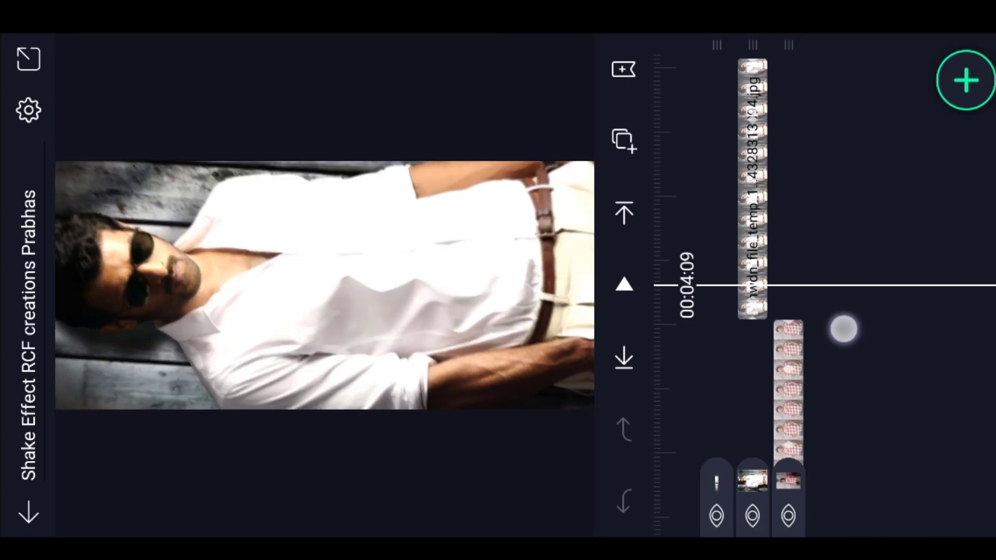
pyautogui.click(752, 186)
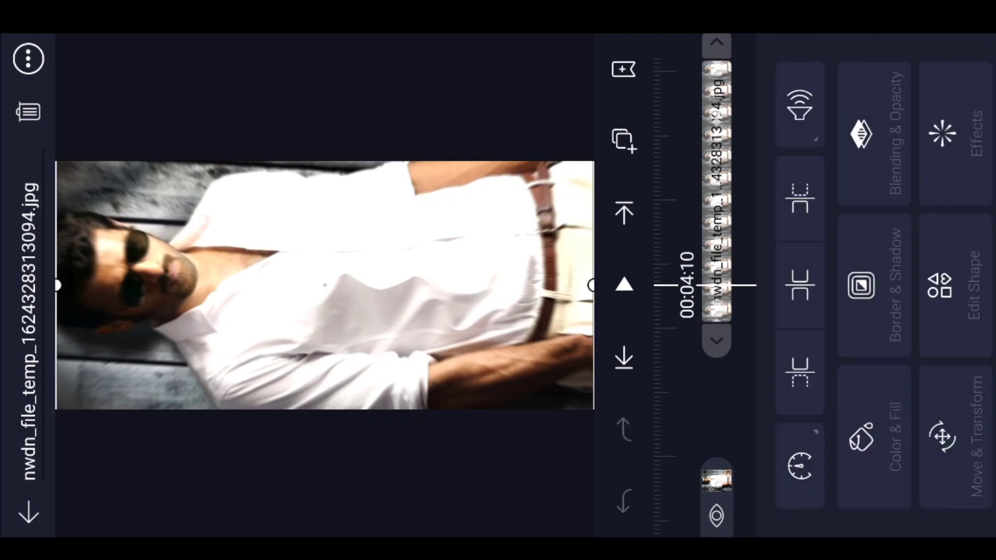
pyautogui.click(29, 511)
pyautogui.click(29, 511)
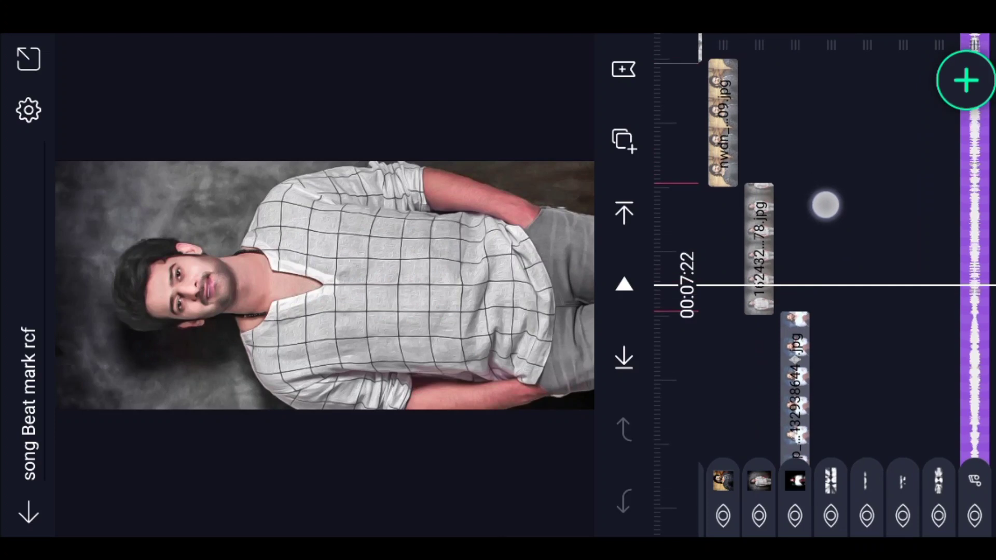
# Step: Paste the copied shake effects onto the photos at 00:07:22 and 00:08:25
pyautogui.click(755, 239)
pyautogui.click(957, 139)
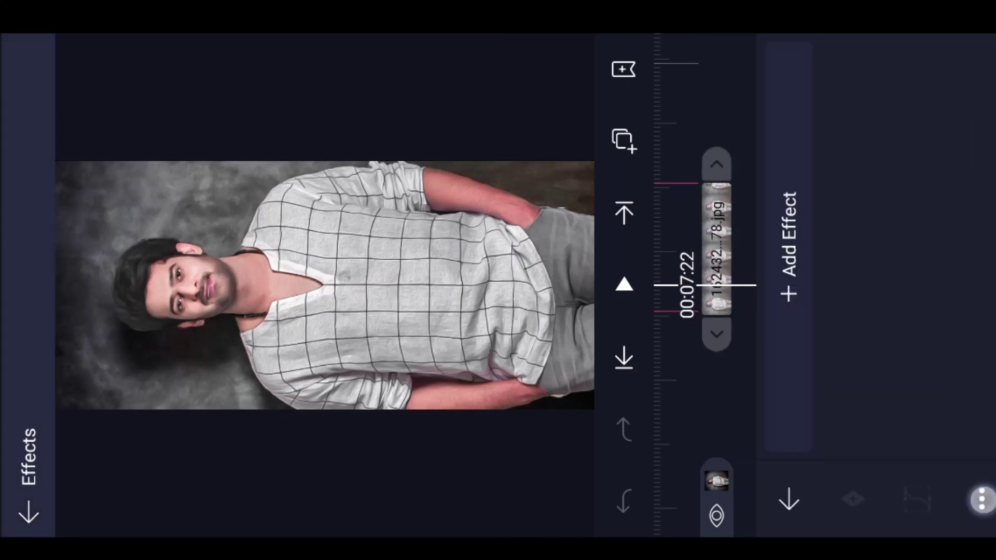
pyautogui.click(982, 499)
pyautogui.click(700, 116)
pyautogui.moveTo(700, 117)
pyautogui.mouseDown()
pyautogui.moveTo(813, 262)
pyautogui.moveTo(710, 229)
pyautogui.mouseUp()
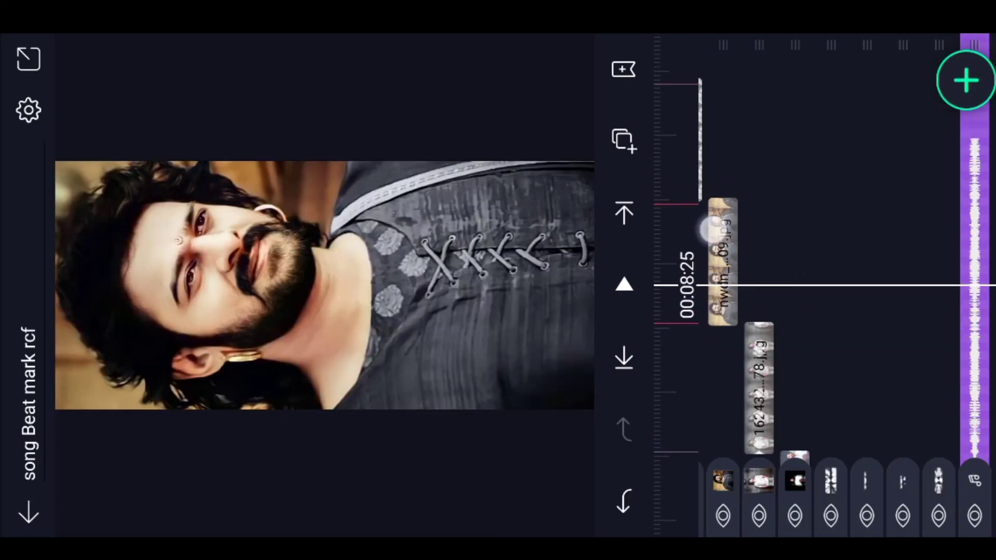
pyautogui.click(711, 229)
pyautogui.click(950, 122)
pyautogui.click(982, 497)
pyautogui.click(924, 425)
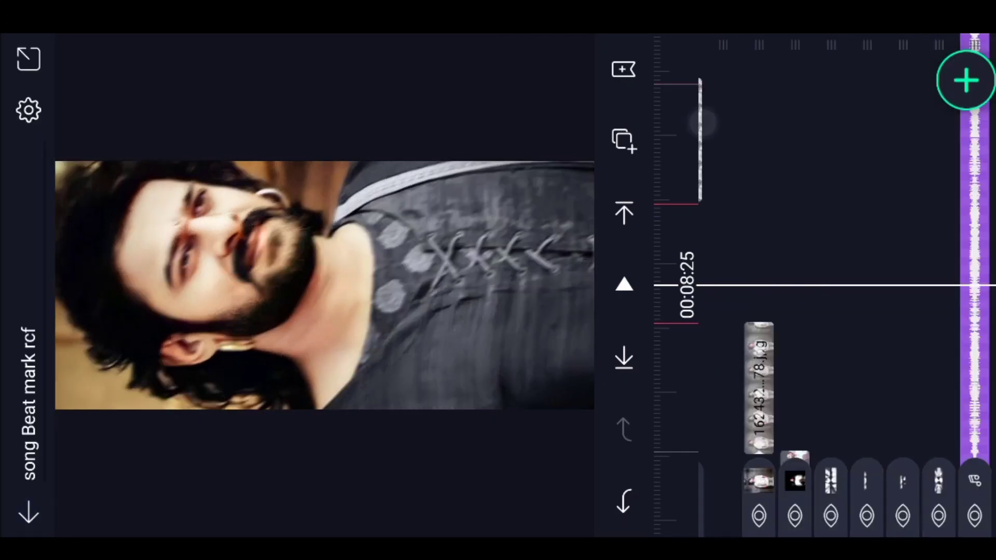
# Step: Paste the shake effects onto the photos at 00:09:23 and 00:10:22
pyautogui.moveTo(778, 405)
pyautogui.mouseDown()
pyautogui.moveTo(828, 269)
pyautogui.moveTo(859, 214)
pyautogui.mouseUp()
pyautogui.click(741, 261)
pyautogui.click(950, 123)
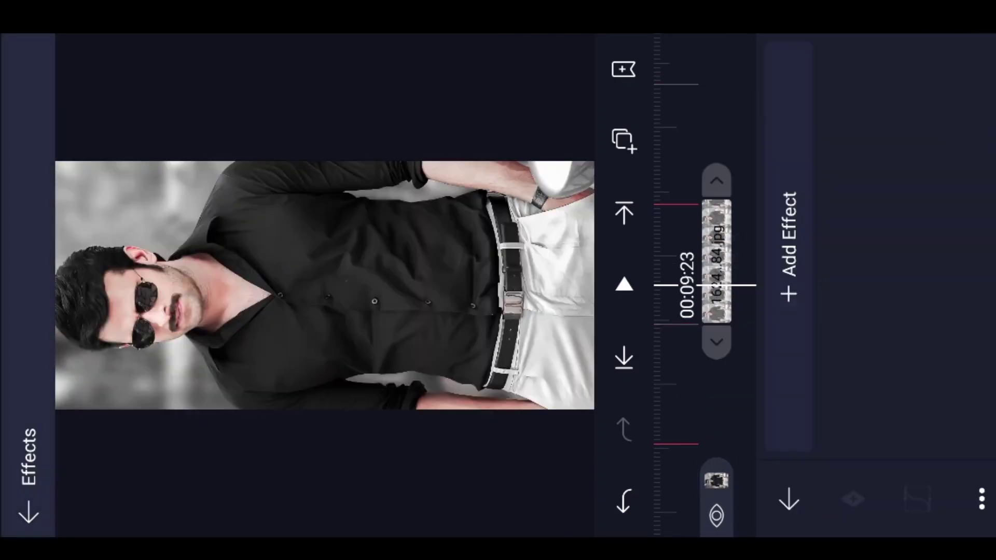
pyautogui.click(982, 498)
pyautogui.click(918, 445)
pyautogui.moveTo(720, 142); pyautogui.dragTo(829, 265)
pyautogui.click(710, 258)
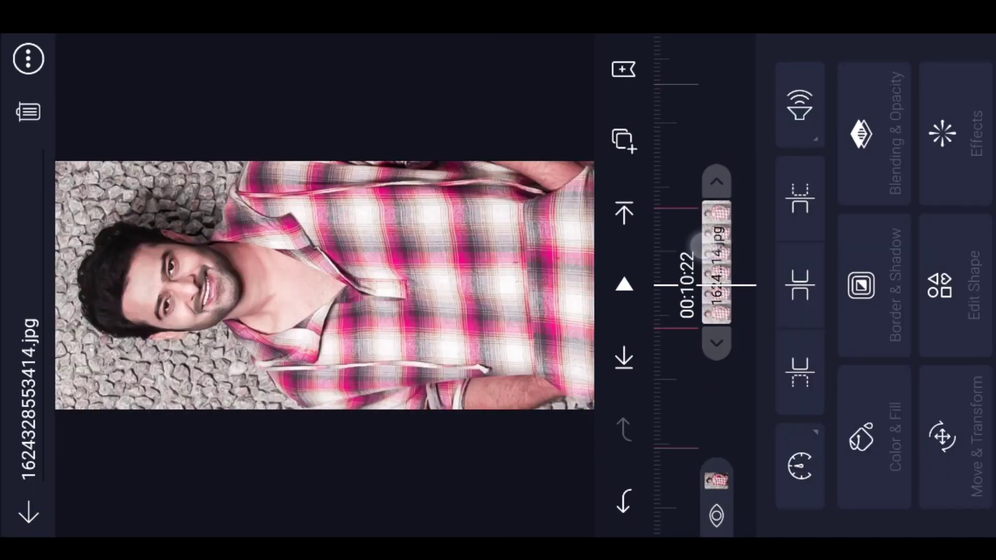
pyautogui.click(950, 125)
pyautogui.click(982, 498)
pyautogui.click(918, 433)
pyautogui.click(789, 498)
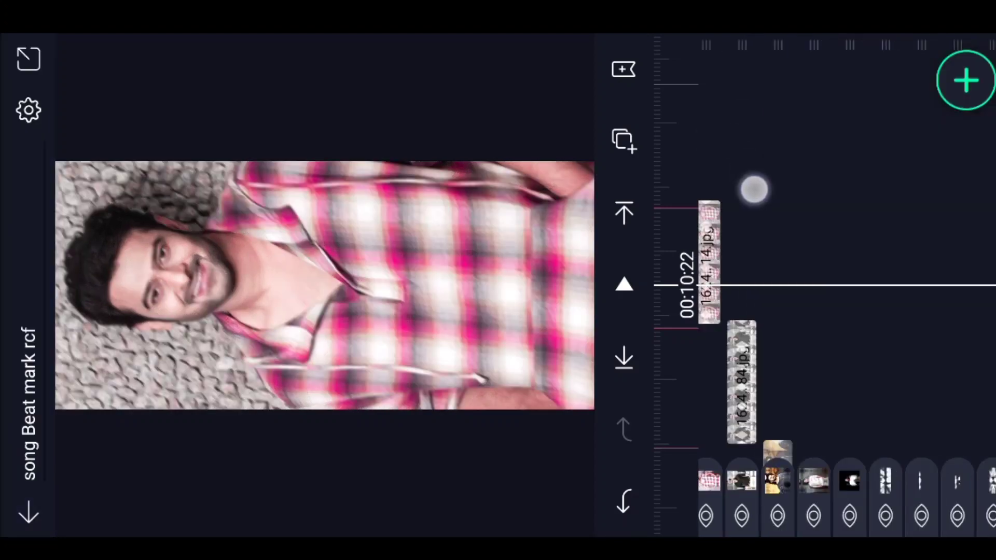
# Step: Give the photos at 00:11:21 and 00:12:12 the same pasted shake effects
pyautogui.moveTo(754, 189); pyautogui.dragTo(861, 209)
pyautogui.click(745, 249)
pyautogui.click(964, 130)
pyautogui.click(982, 498)
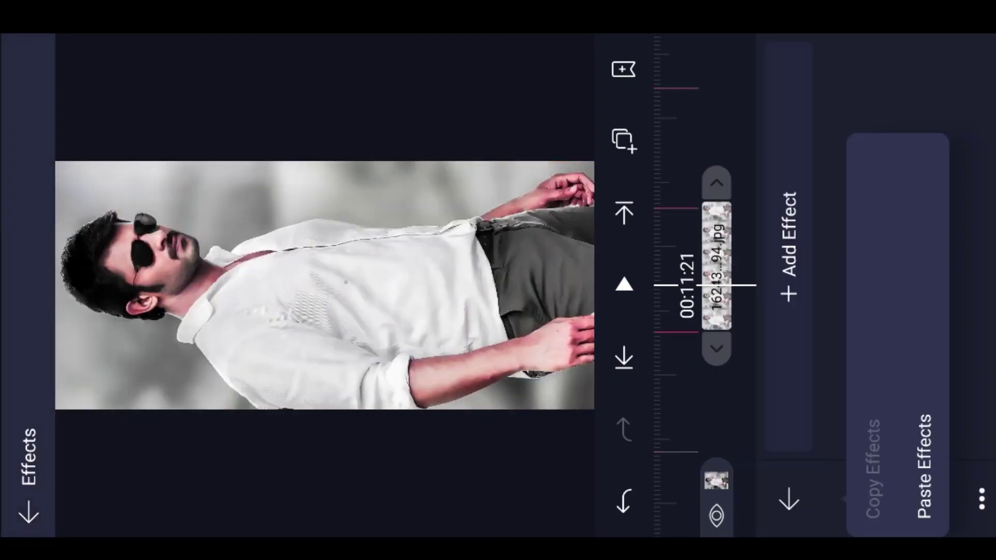
pyautogui.click(917, 439)
pyautogui.click(789, 498)
pyautogui.click(775, 201)
pyautogui.moveTo(775, 201); pyautogui.dragTo(775, 133)
pyautogui.click(713, 234)
pyautogui.click(964, 131)
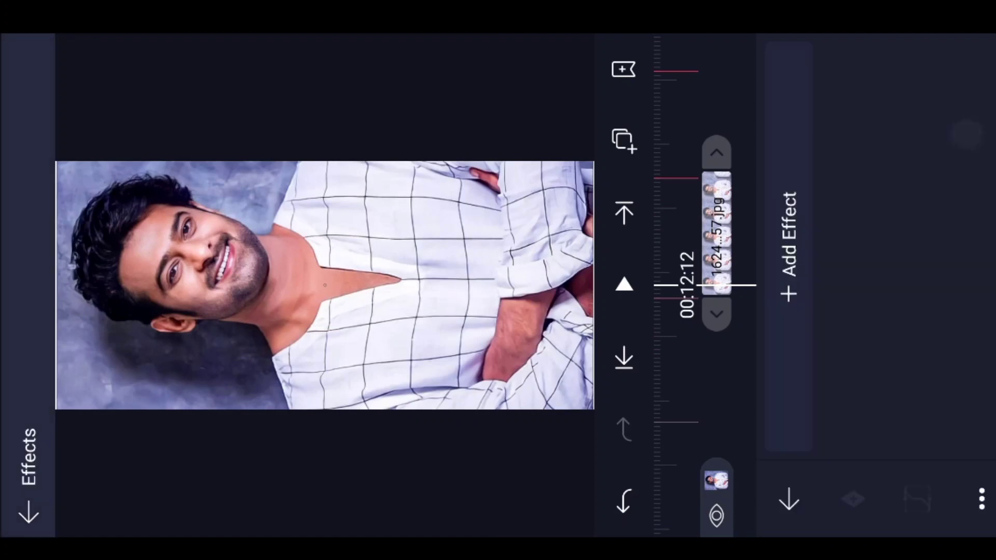
pyautogui.click(982, 498)
pyautogui.click(923, 436)
pyautogui.click(789, 497)
# Step: Paste the shake effects onto the photos at 00:13:17 and 00:14:15
pyautogui.moveTo(778, 218); pyautogui.dragTo(879, 207)
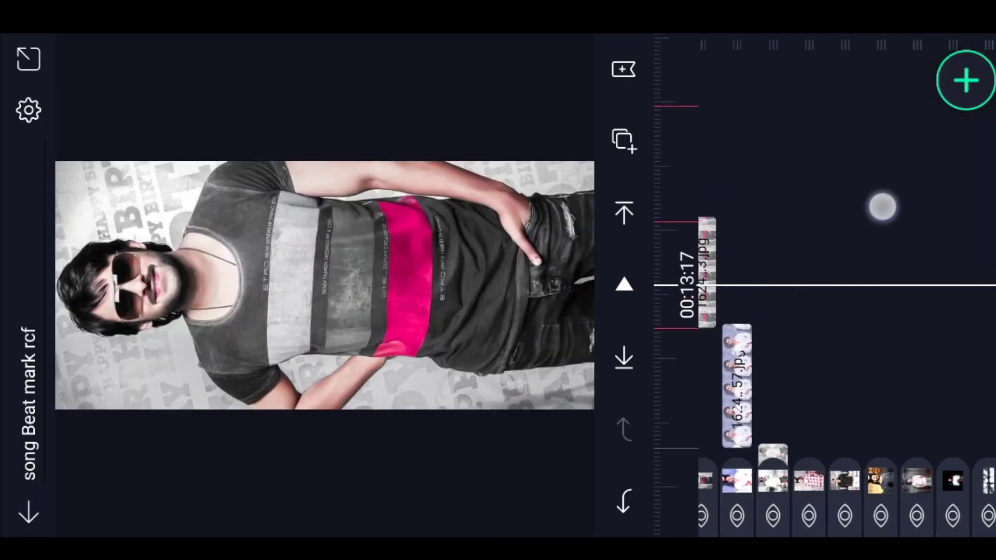
pyautogui.click(732, 342)
pyautogui.click(964, 130)
pyautogui.click(982, 498)
pyautogui.click(923, 433)
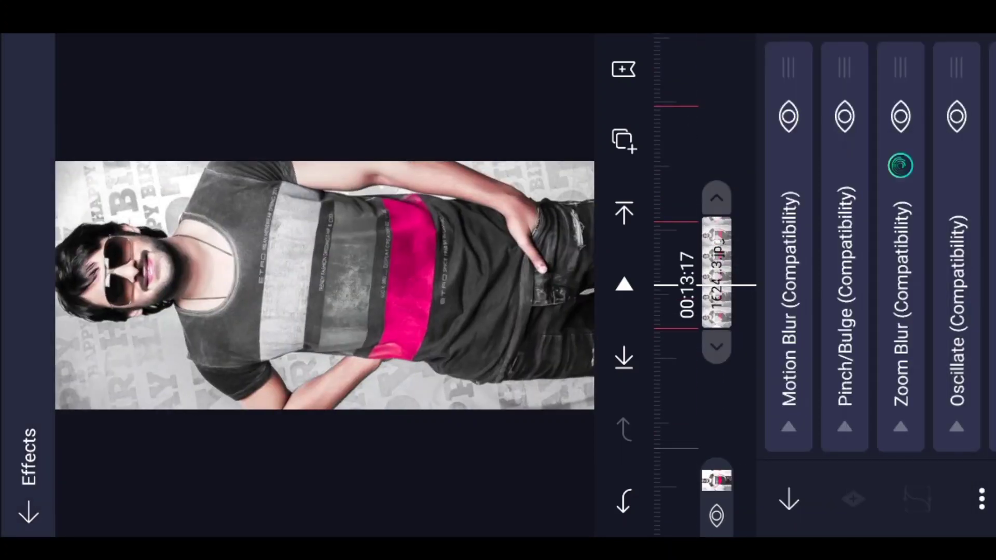
pyautogui.click(789, 498)
pyautogui.moveTo(779, 195); pyautogui.dragTo(778, 257)
pyautogui.click(723, 281)
pyautogui.click(964, 130)
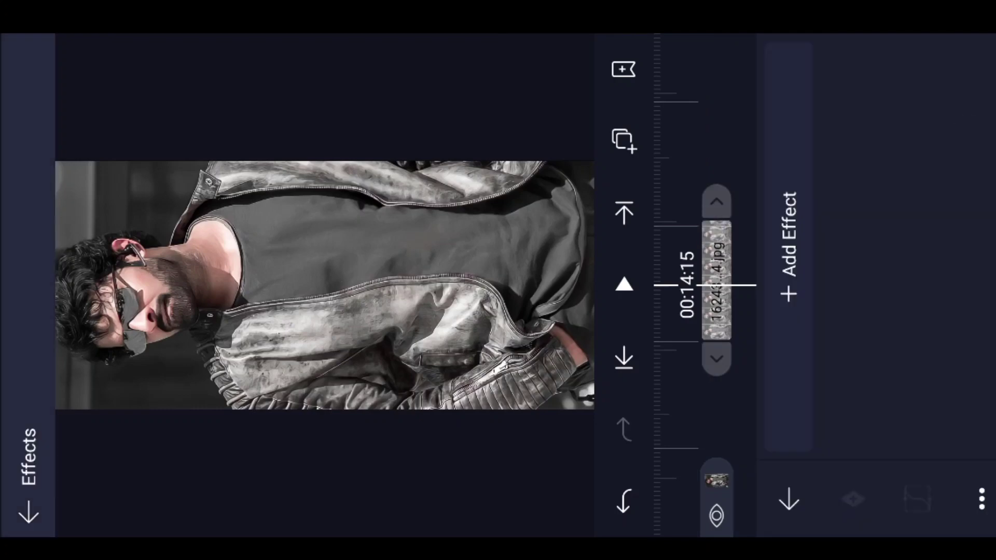
pyautogui.click(981, 498)
pyautogui.click(923, 433)
pyautogui.click(789, 498)
# Step: Paste the shake effects onto the photo at 00:15:05
pyautogui.moveTo(778, 195); pyautogui.dragTo(778, 257)
pyautogui.click(723, 281)
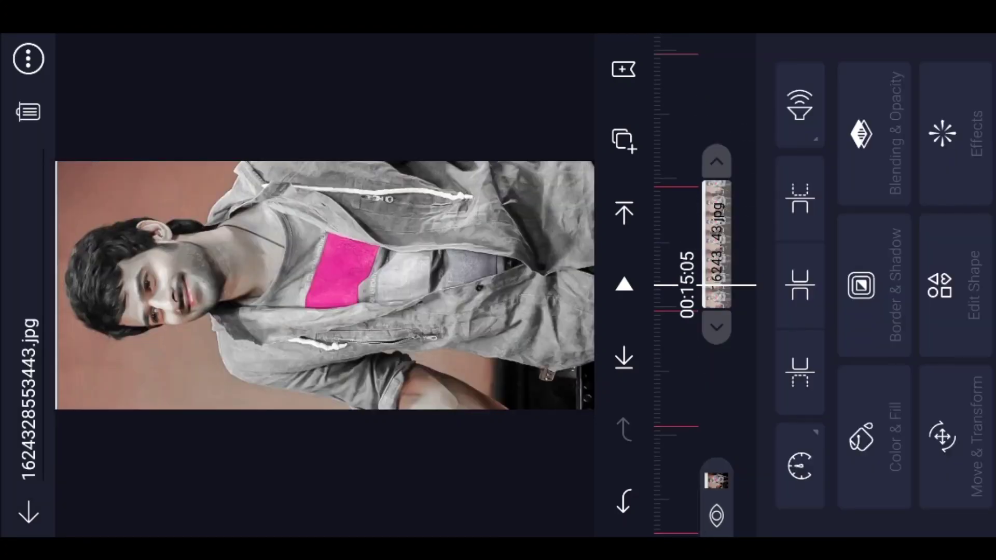
pyautogui.click(964, 130)
pyautogui.click(982, 498)
pyautogui.click(922, 467)
pyautogui.click(789, 498)
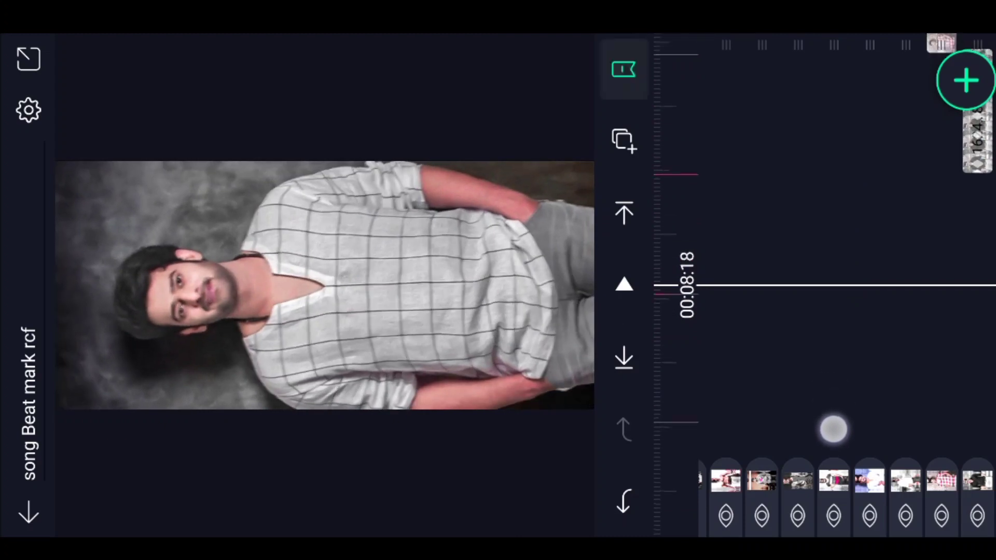
pyautogui.moveTo(843, 318); pyautogui.dragTo(827, 107)
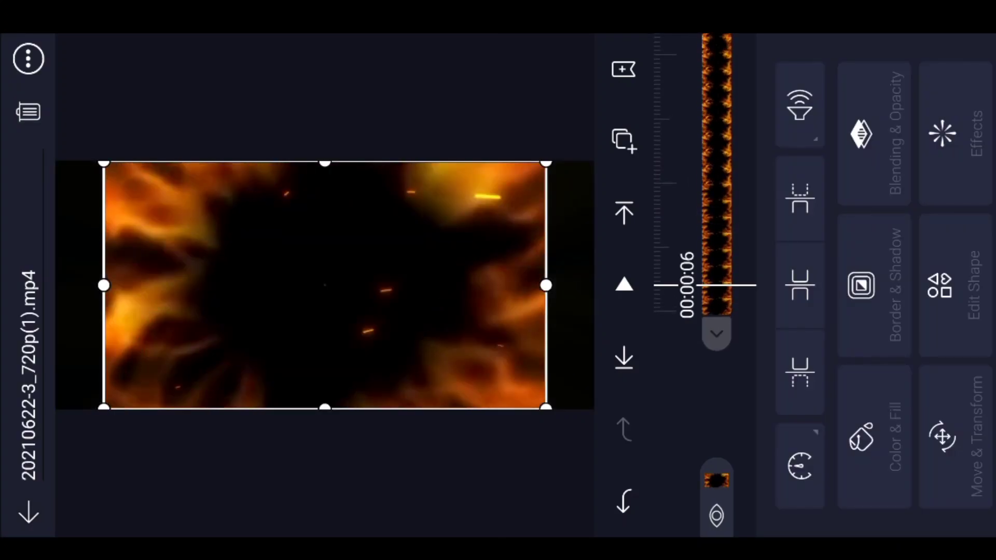
# Step: Bring up the options menu for the fire video 20210622-3_720p(1).mp4 layer
pyautogui.click(28, 58)
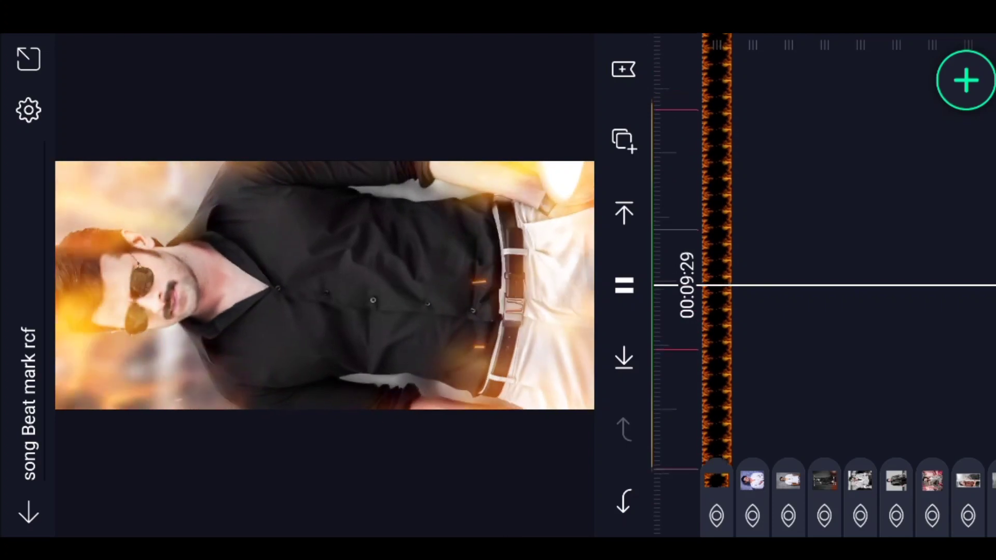
# Step: Stop the slideshow playback, rewind the timeline to the start, and open video export
pyautogui.click(624, 286)
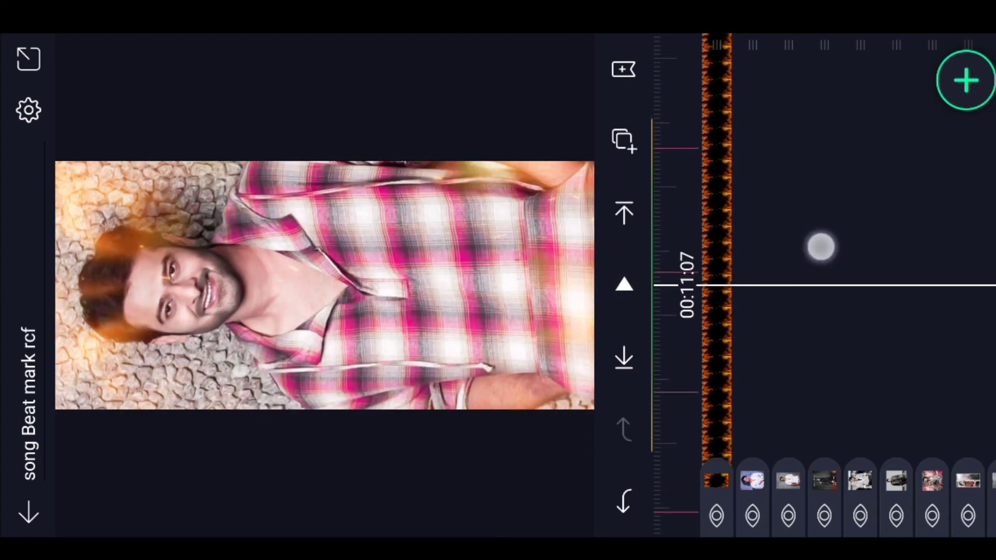
pyautogui.moveTo(820, 247); pyautogui.dragTo(827, 111)
pyautogui.moveTo(815, 280); pyautogui.dragTo(820, 116)
pyautogui.moveTo(801, 300)
pyautogui.mouseDown()
pyautogui.moveTo(817, 74)
pyautogui.moveTo(800, 197)
pyautogui.moveTo(816, 270)
pyautogui.moveTo(800, 163)
pyautogui.mouseUp()
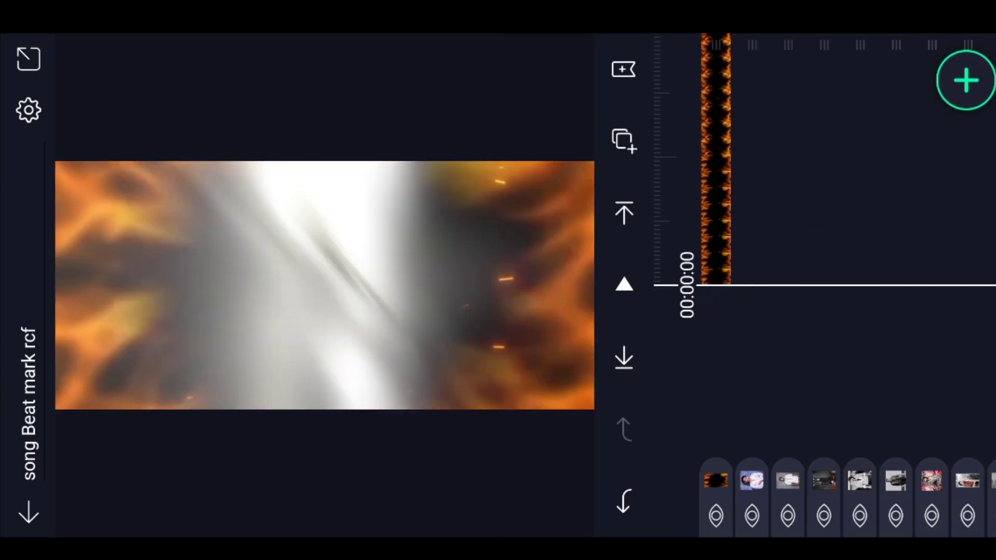
pyautogui.click(28, 58)
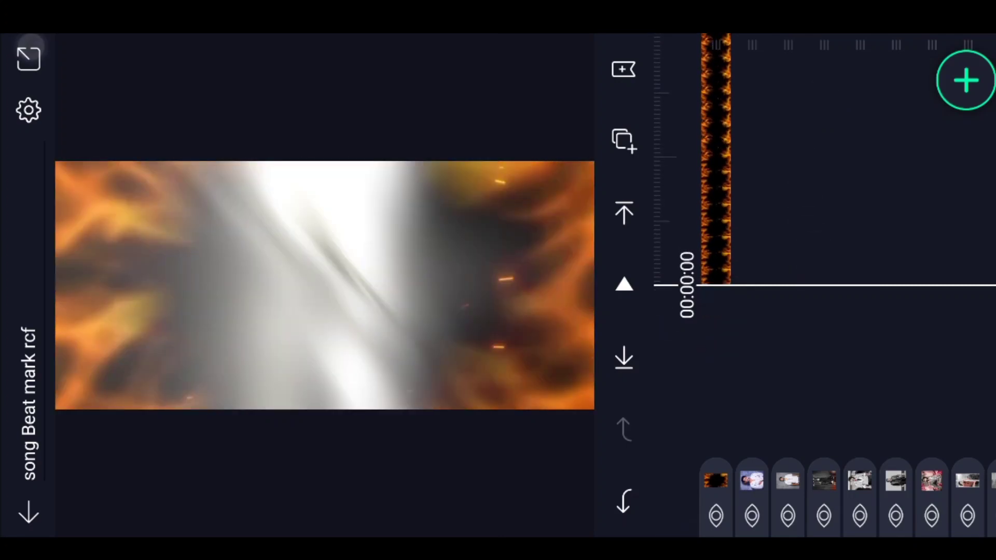